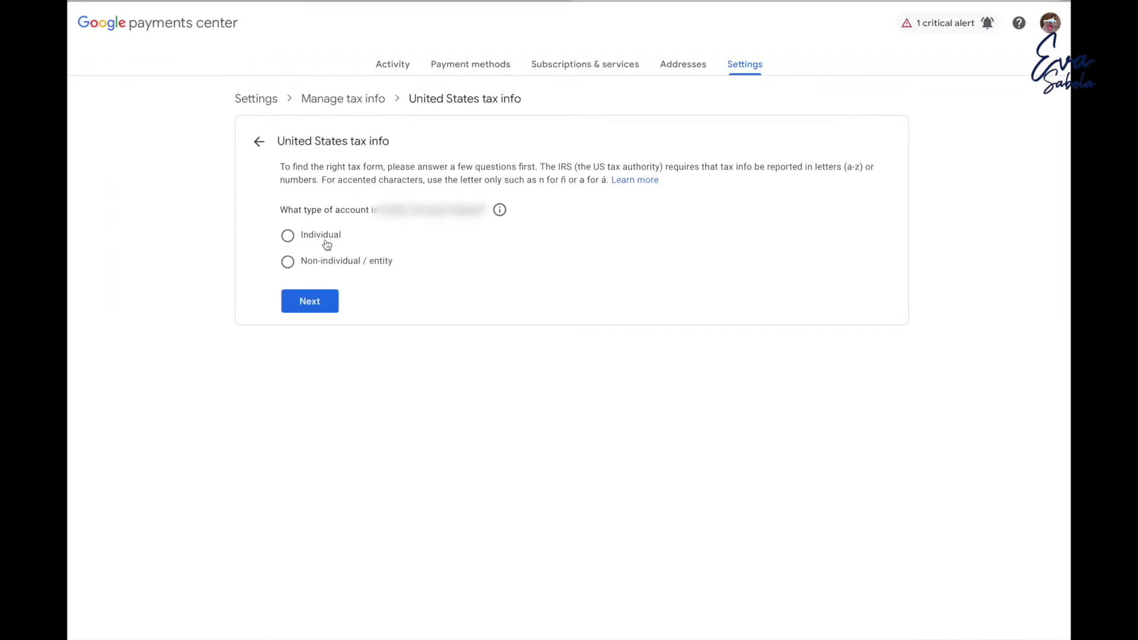
Declare an Individual, non-US account, choose the W-8BEN form and start it.
click(288, 236)
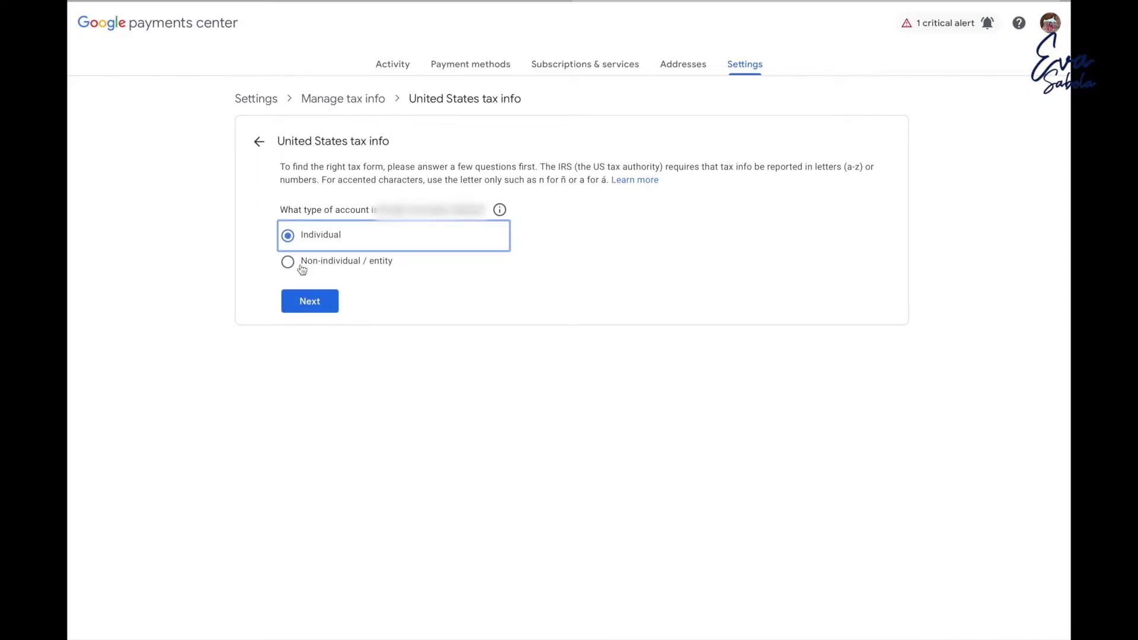
click(320, 303)
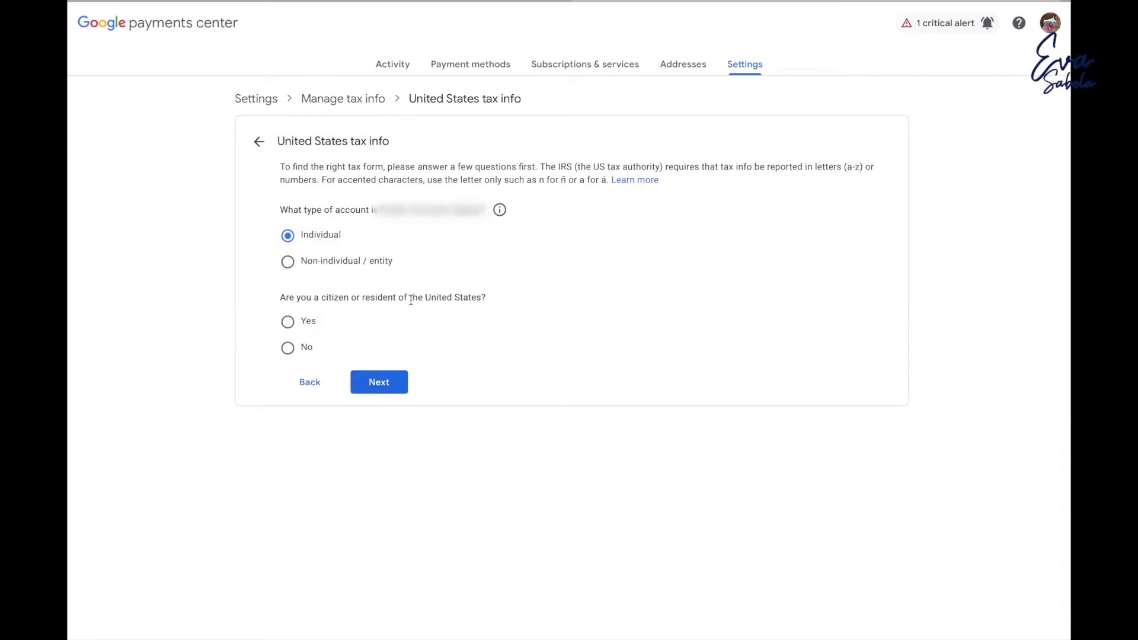
click(297, 353)
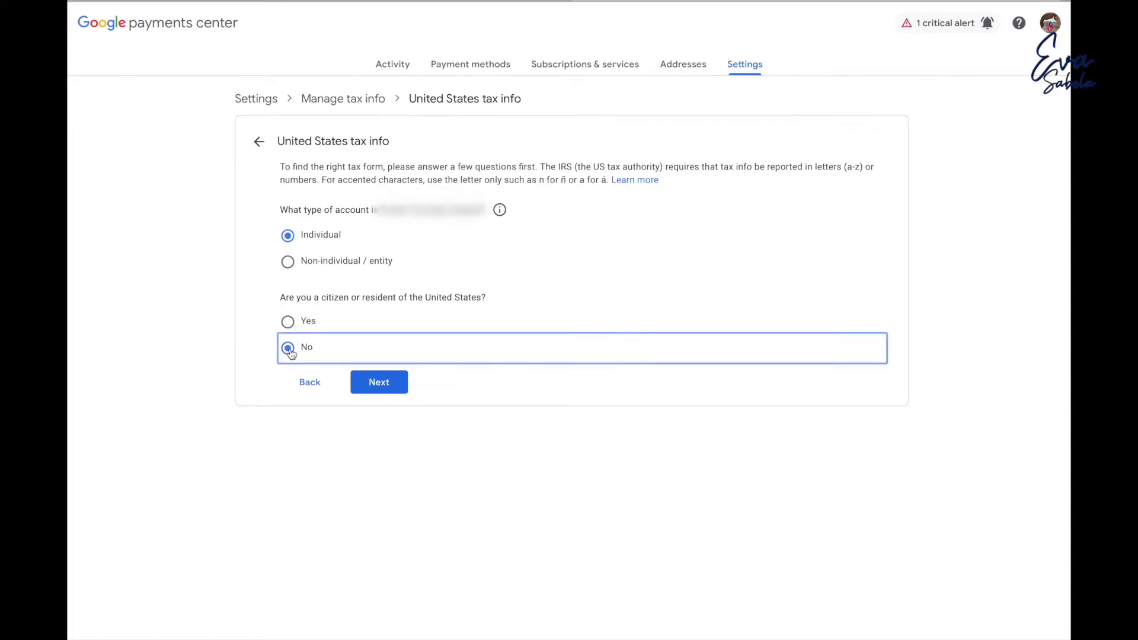
click(392, 391)
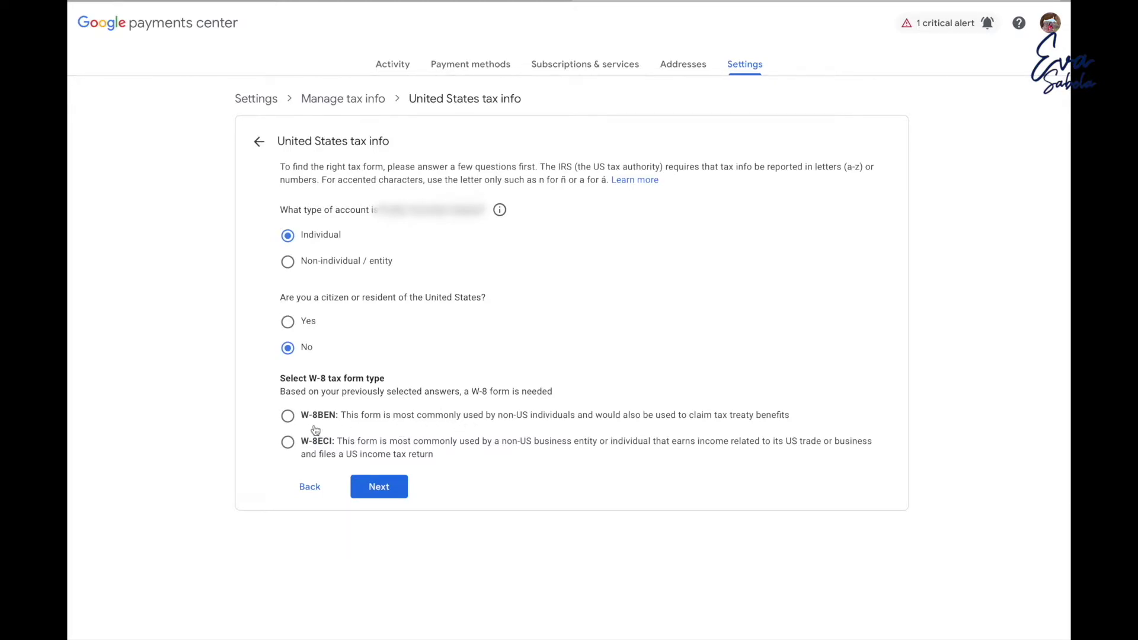
click(289, 420)
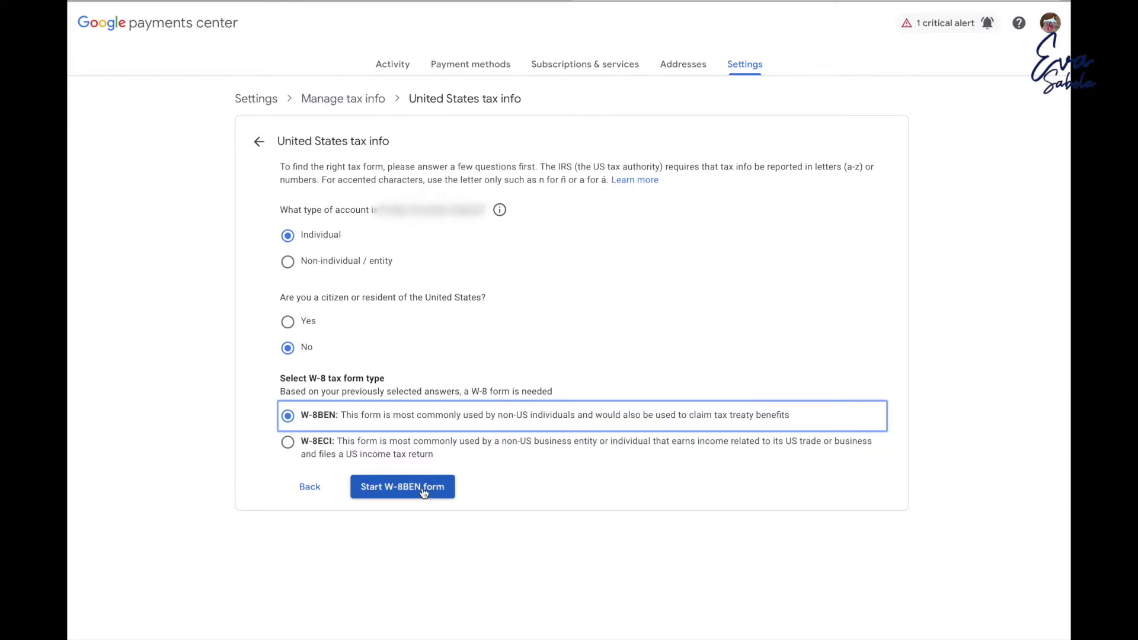
click(403, 487)
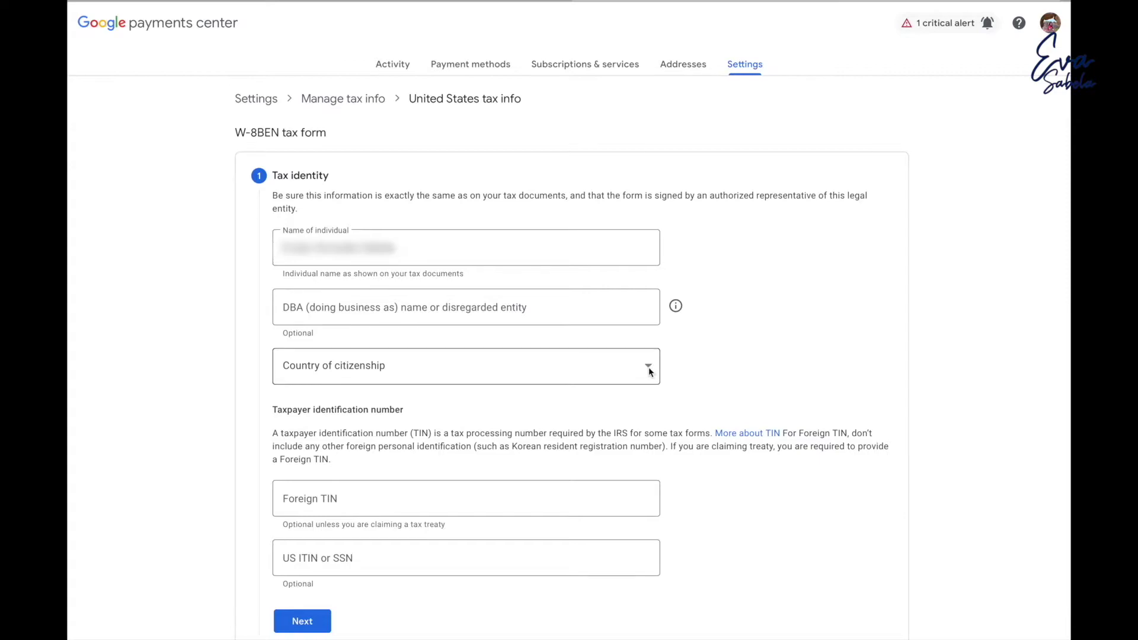
Set Philippines as country of citizenship, enter the foreign tax identification number, and continue.
click(676, 306)
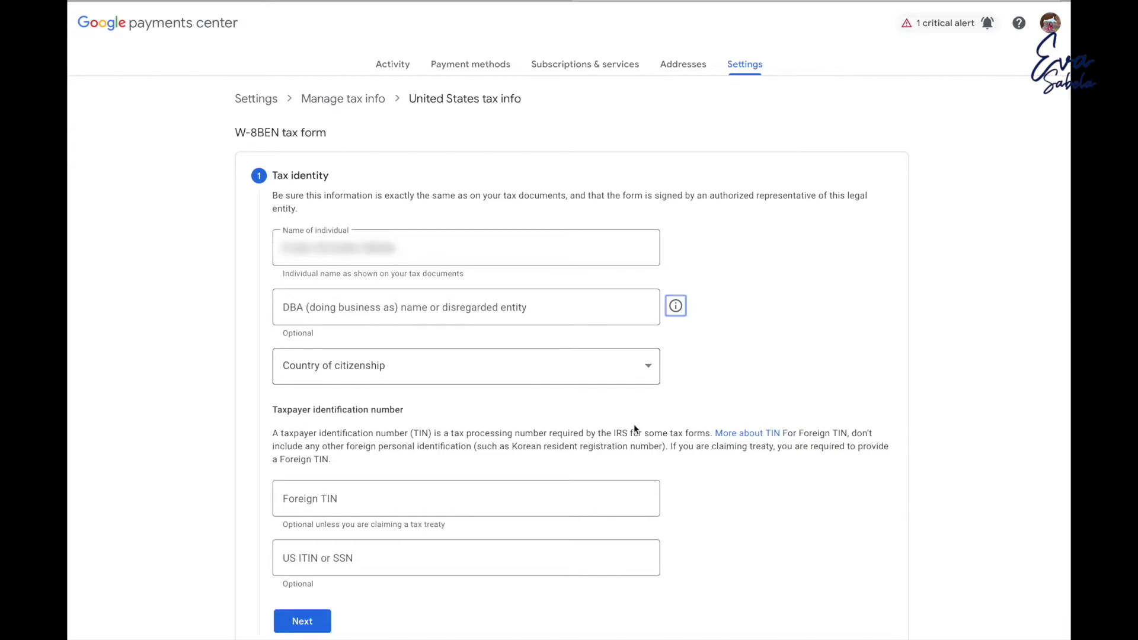
click(650, 367)
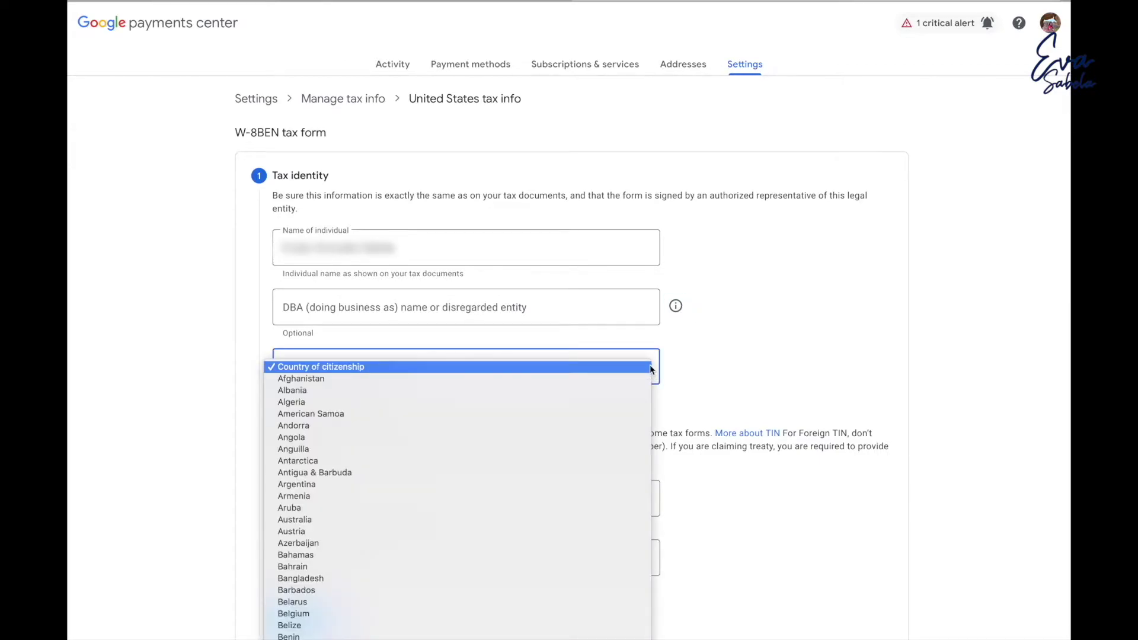
scroll(641, 370, down, 15)
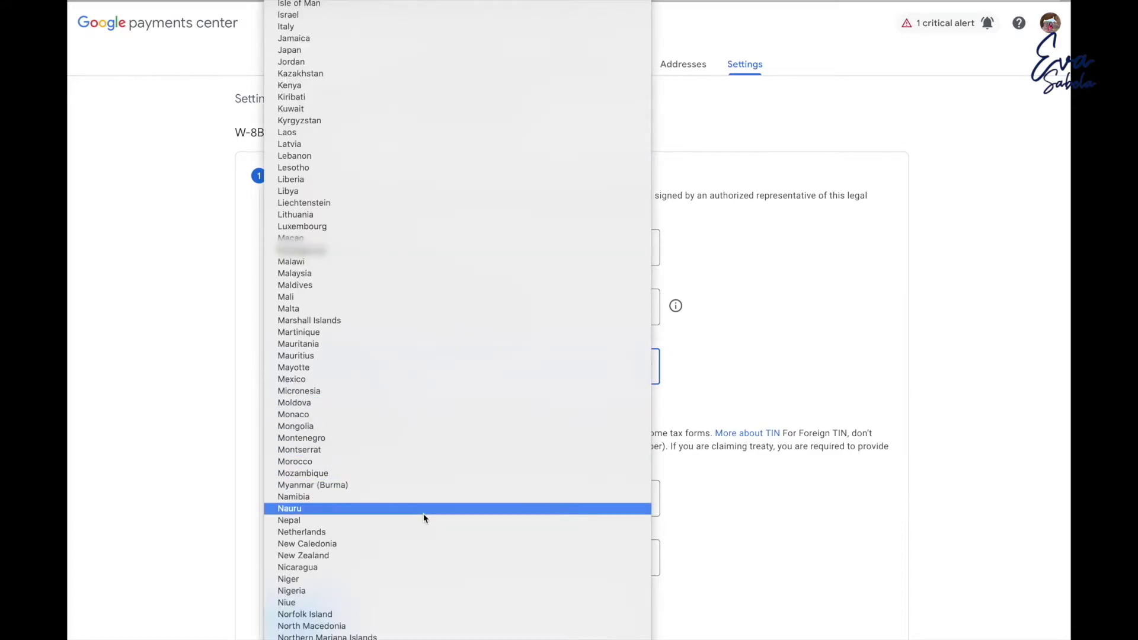
scroll(436, 575, down, 8)
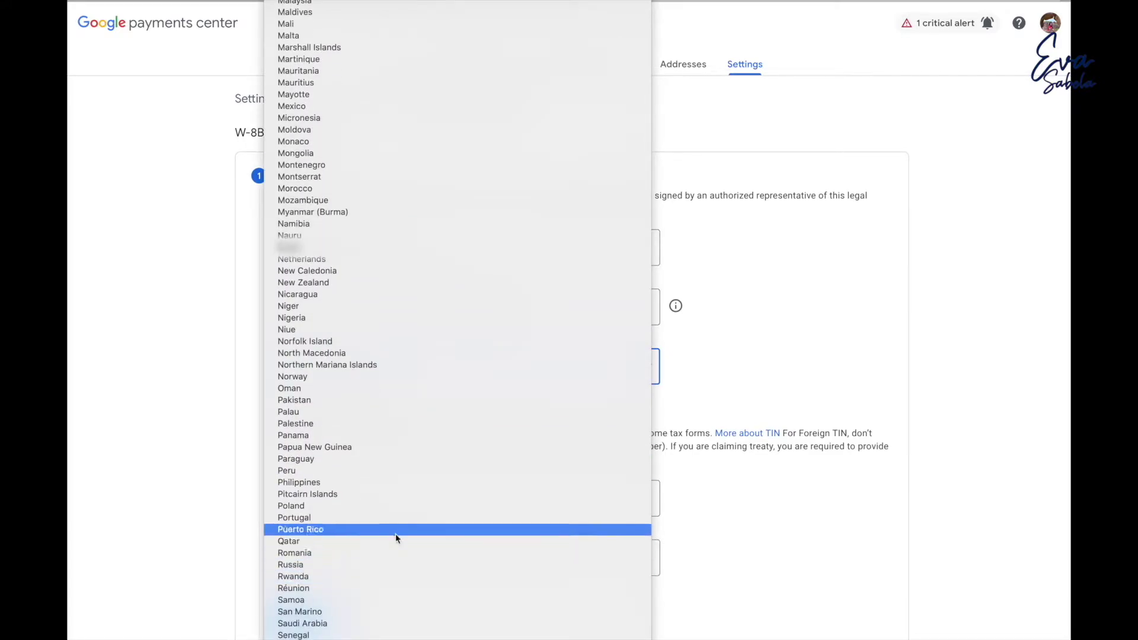
click(378, 483)
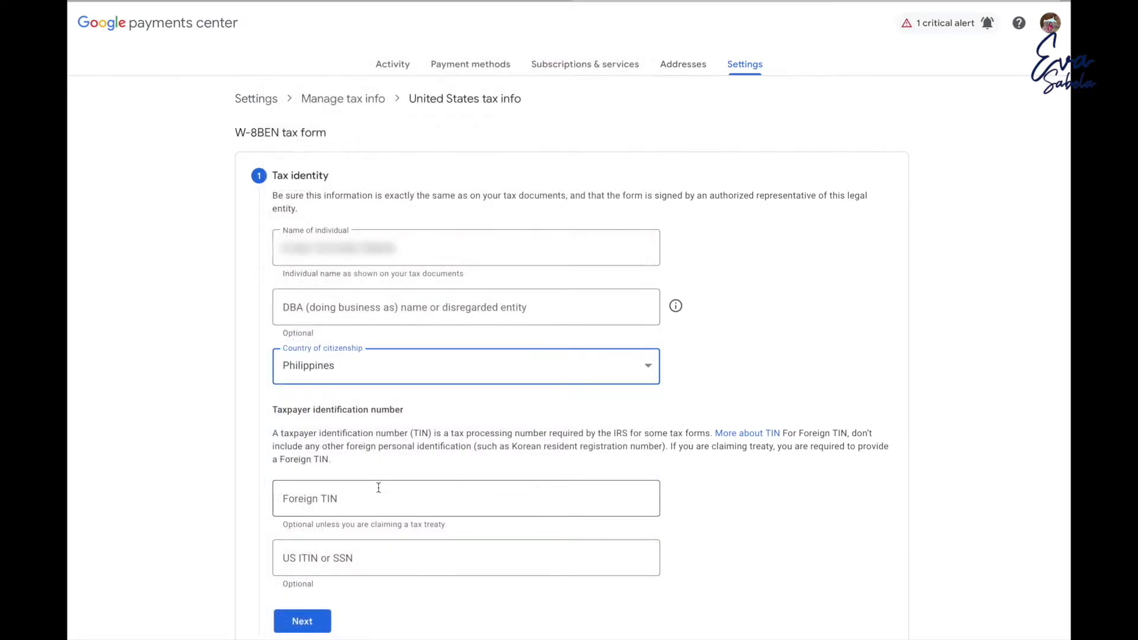
scroll(433, 488, down, 2)
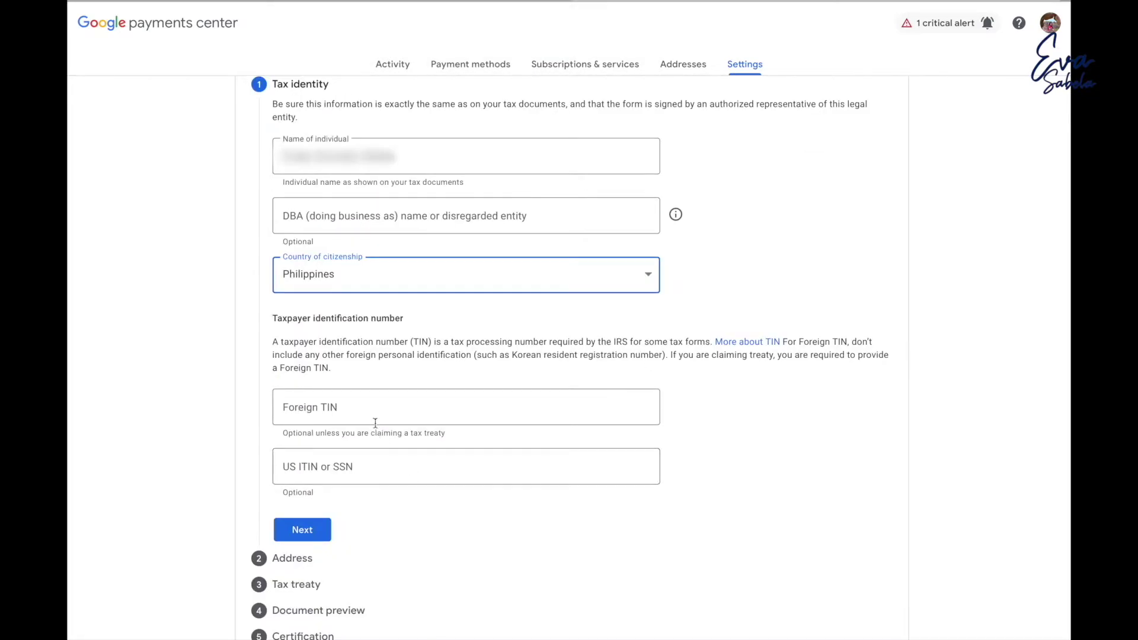
click(381, 414)
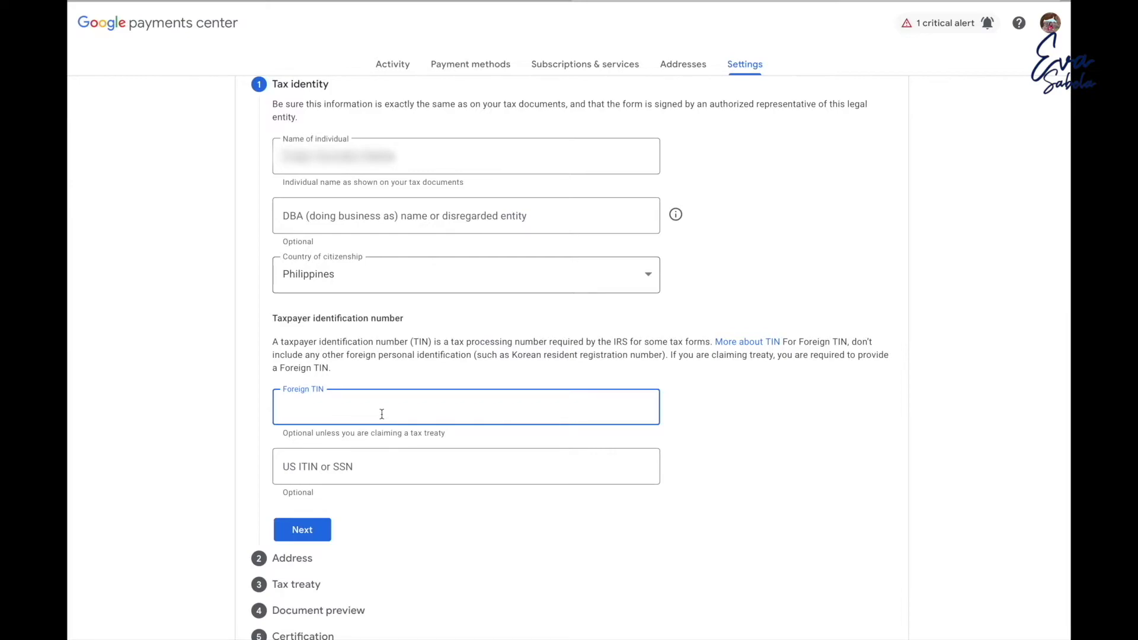
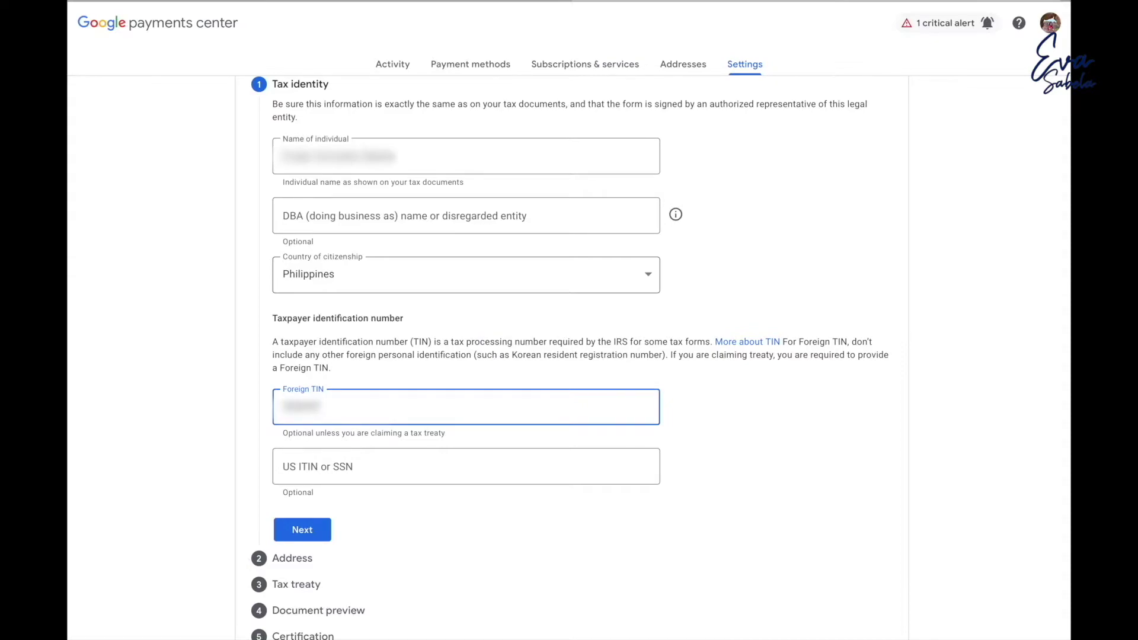
key(Return)
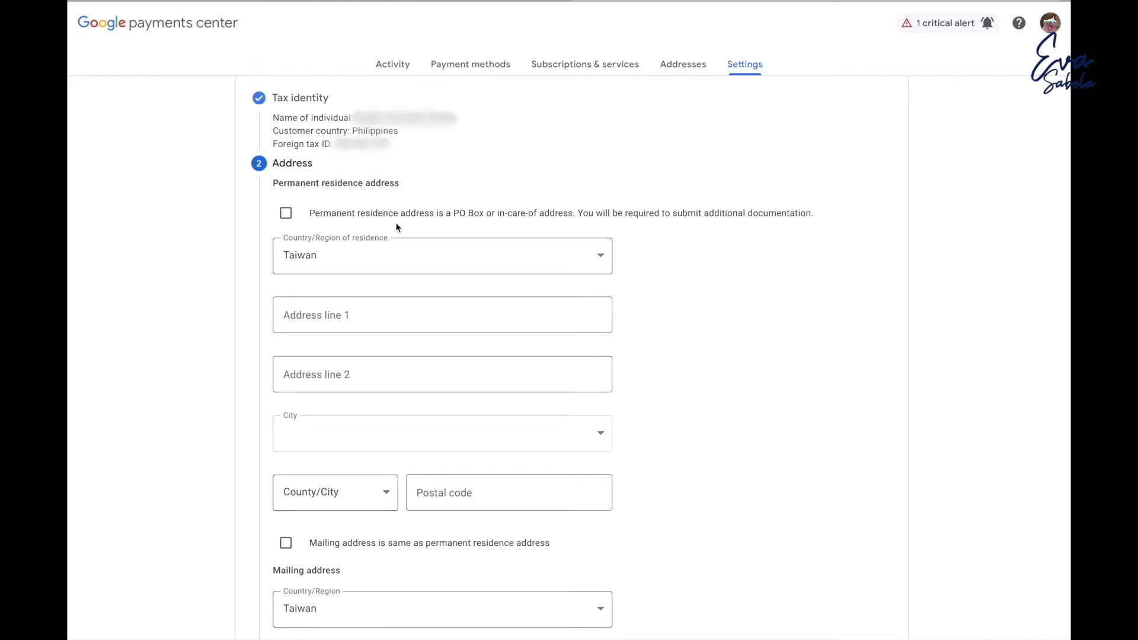
Enter the Taiwan street address line and choose the city and county/city.
scroll(427, 278, up, 1)
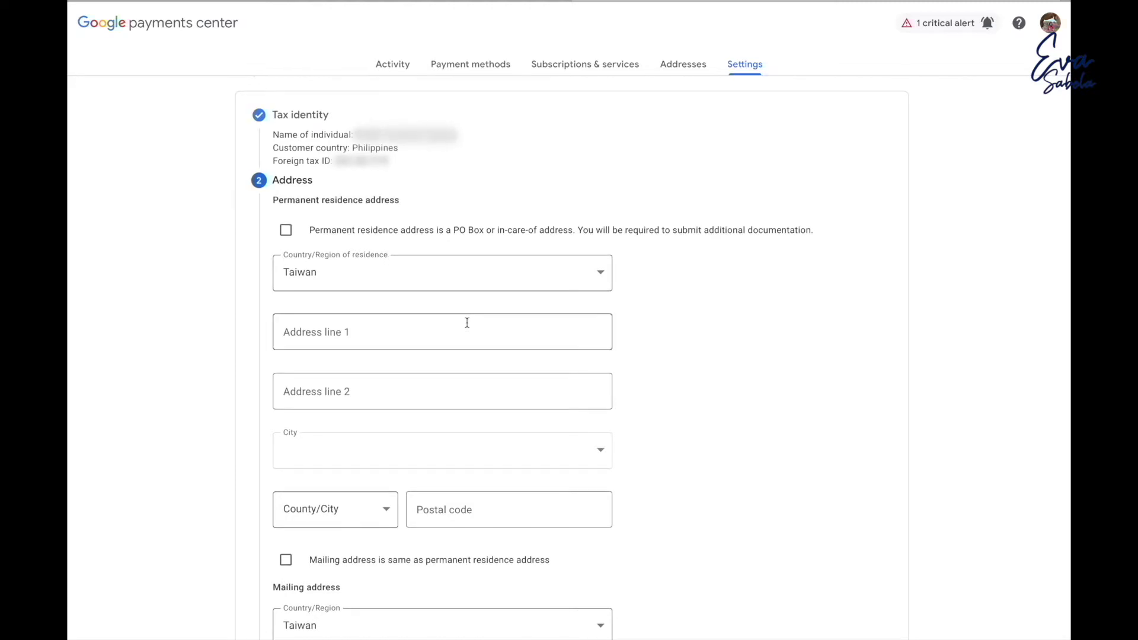
click(414, 332)
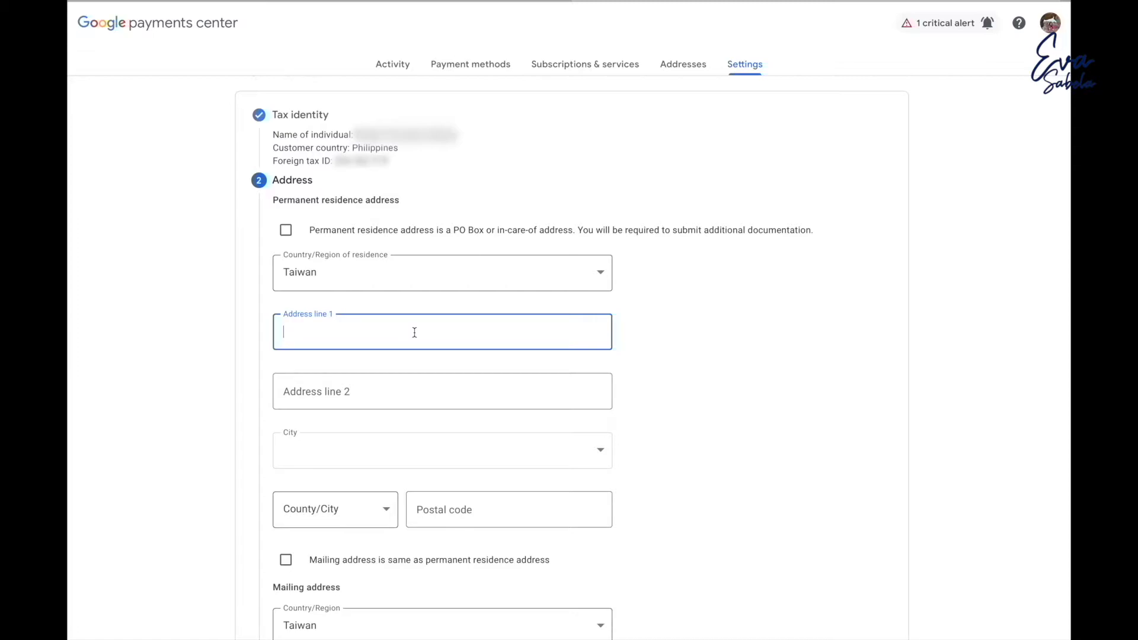
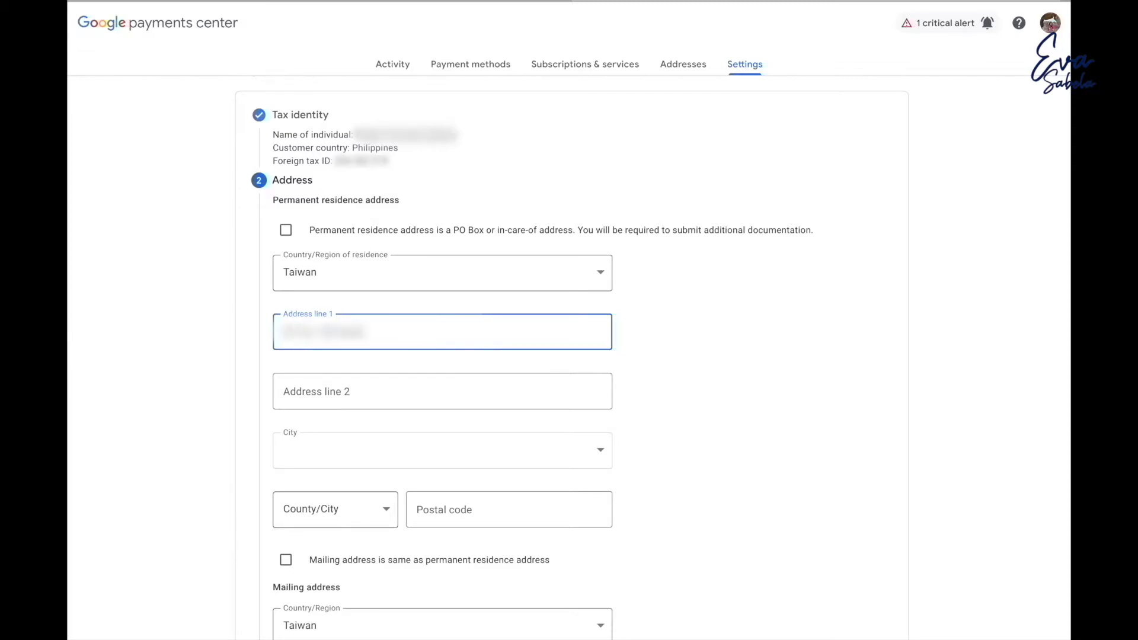
click(335, 510)
click(442, 450)
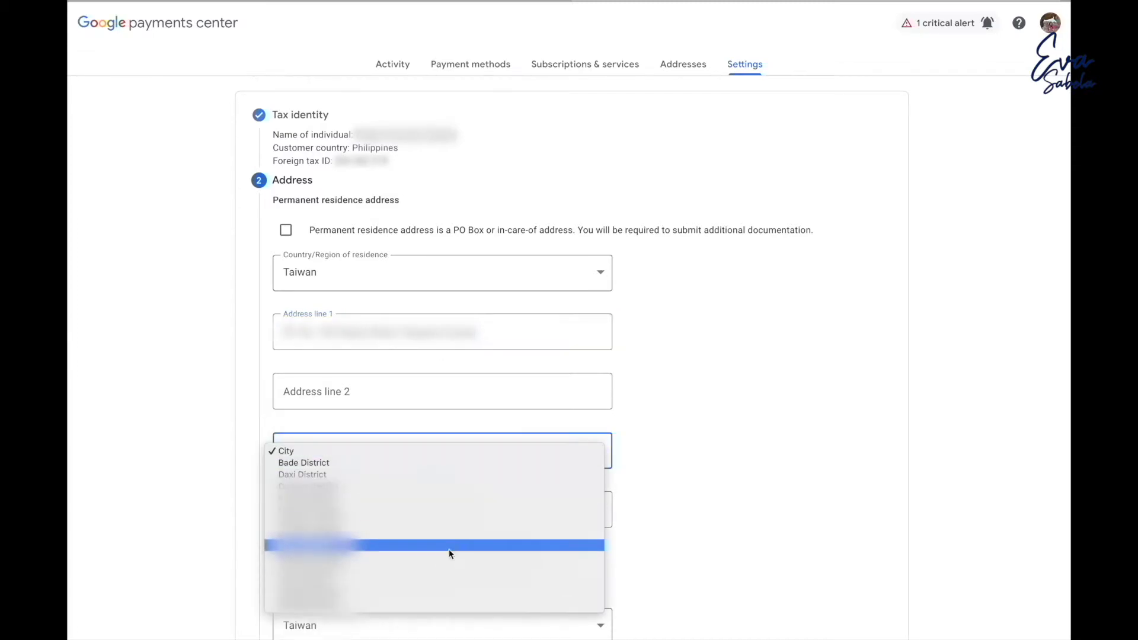
click(450, 549)
click(509, 510)
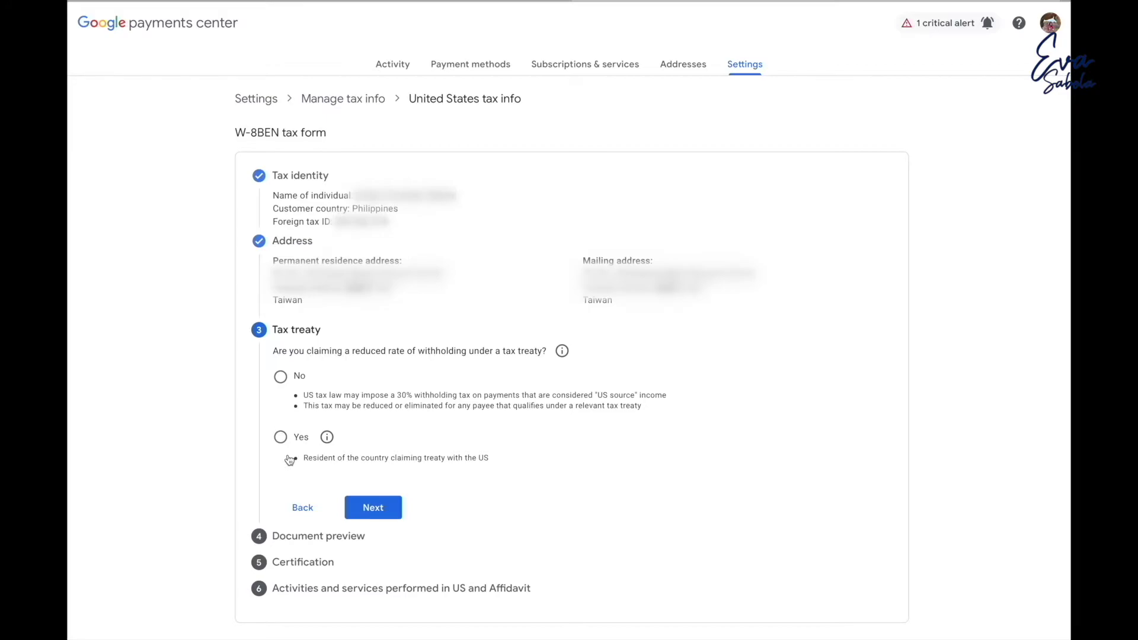
Claim a reduced treaty rate, confirm treaty-country residency, and set the treaty country to Philippines.
click(281, 437)
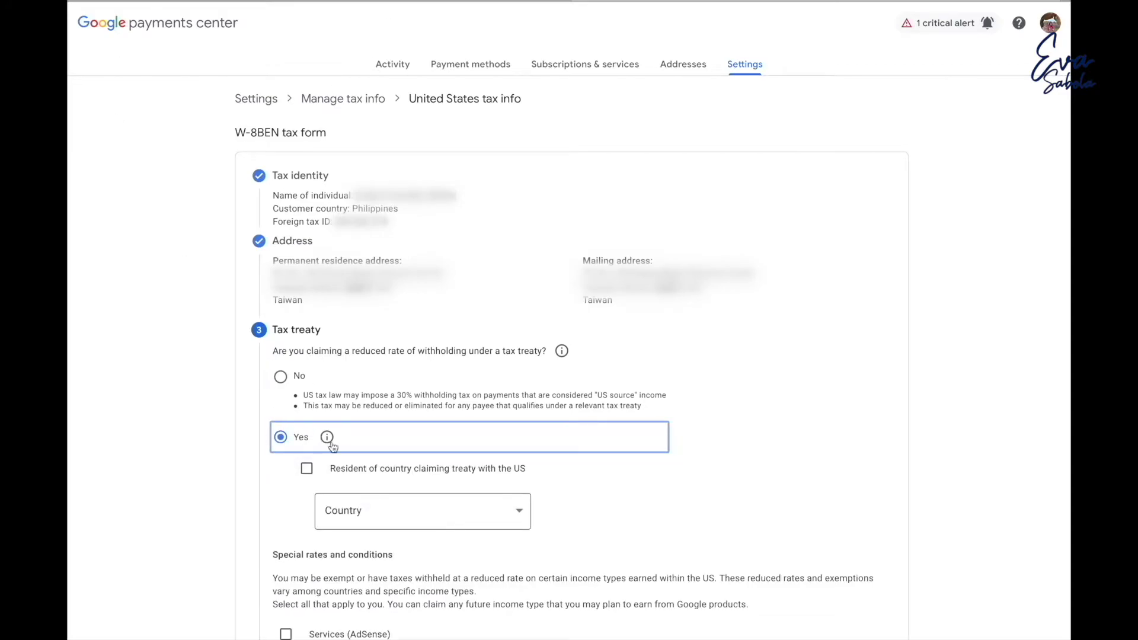
click(307, 469)
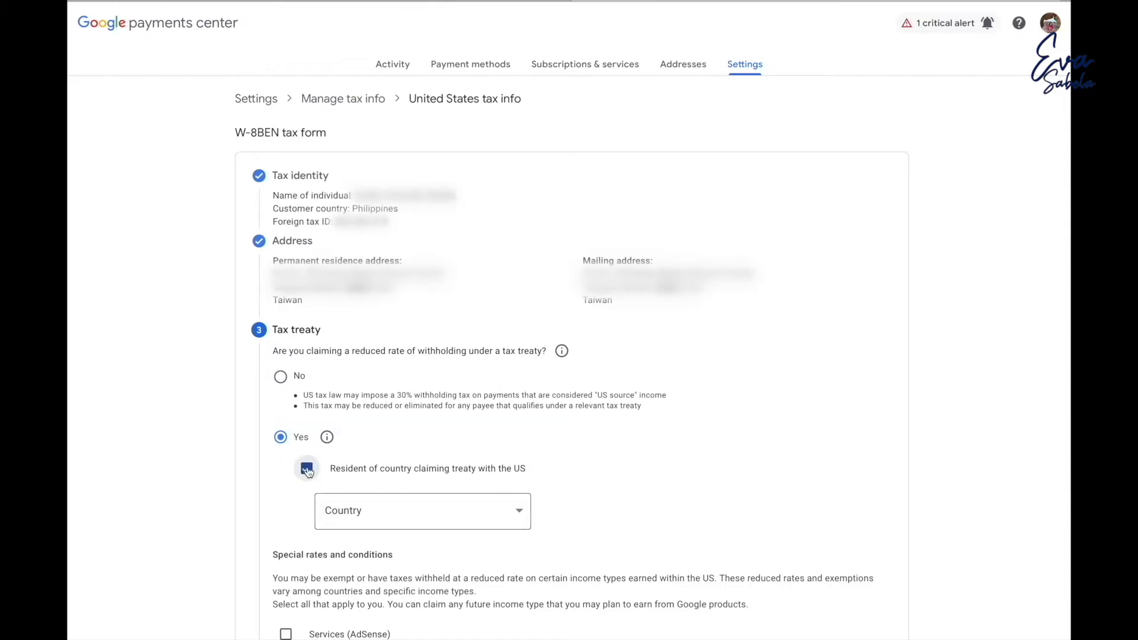
click(521, 514)
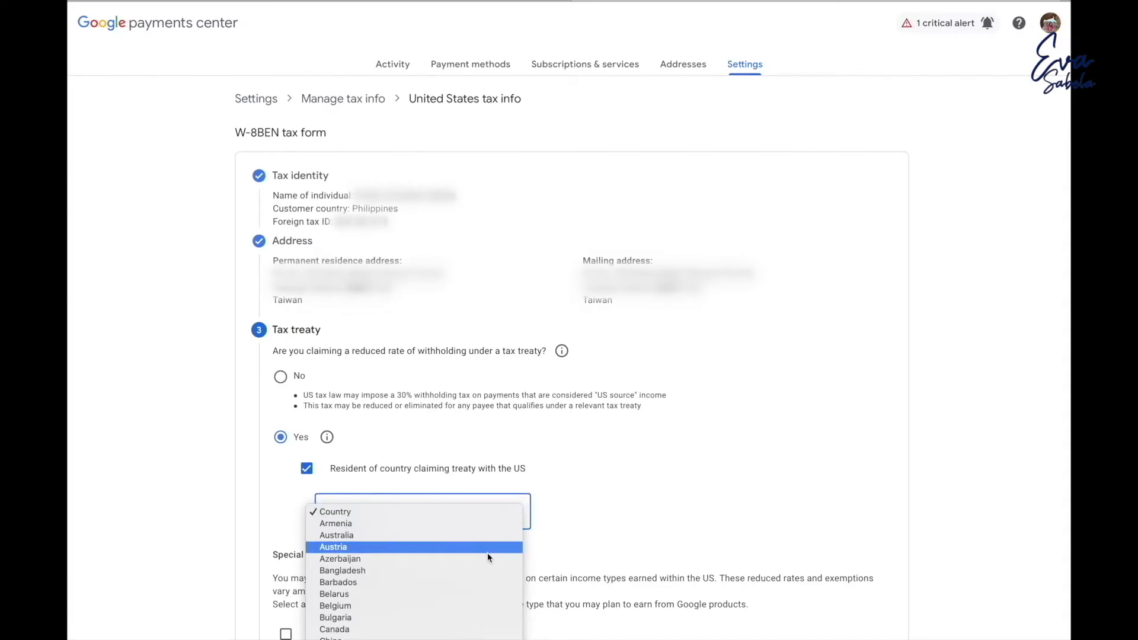
scroll(488, 555, down, 10)
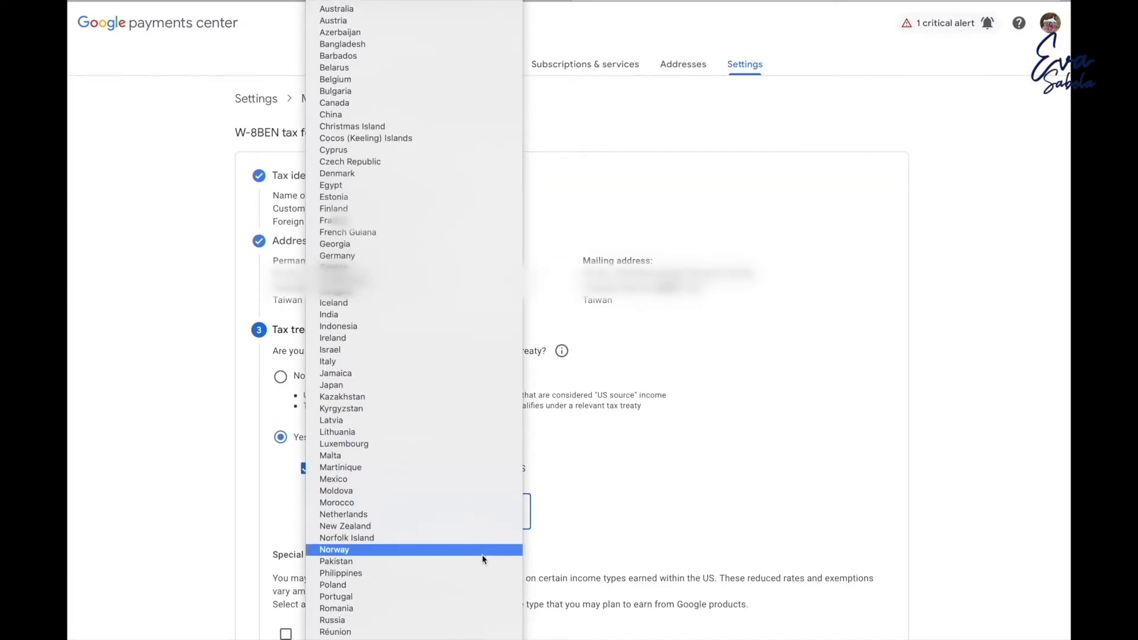
scroll(440, 570, down, 3)
click(404, 412)
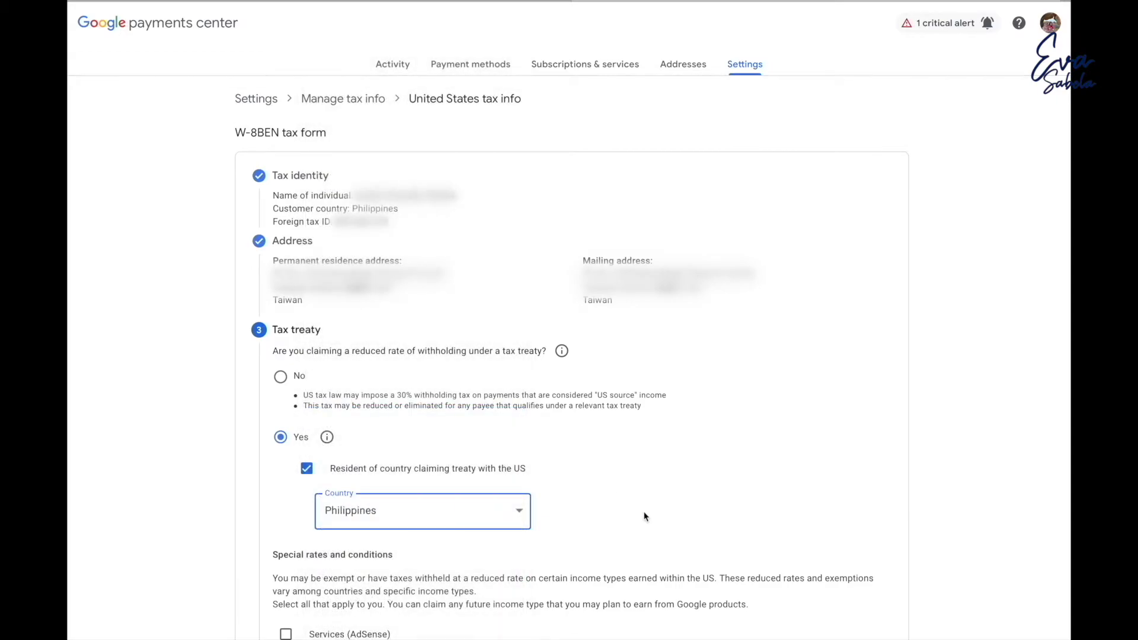
scroll(643, 516, down, 3)
Claim Services under Article 8 paragraph 1 at 0%, ticking its reason checkbox.
click(285, 465)
scroll(438, 537, down, 1)
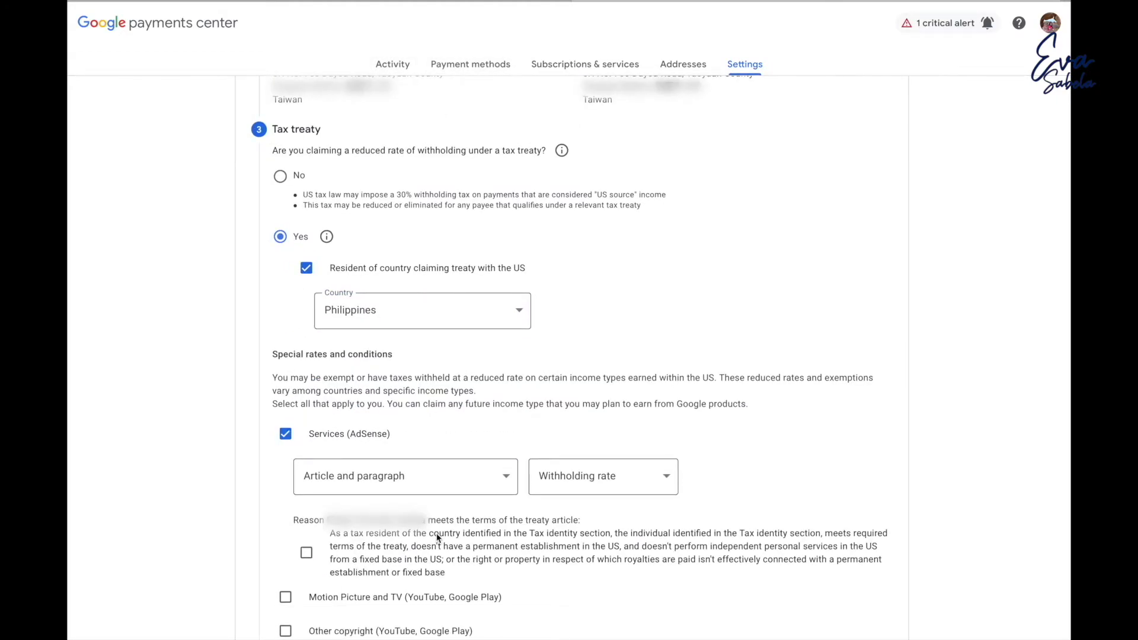
click(506, 477)
click(491, 490)
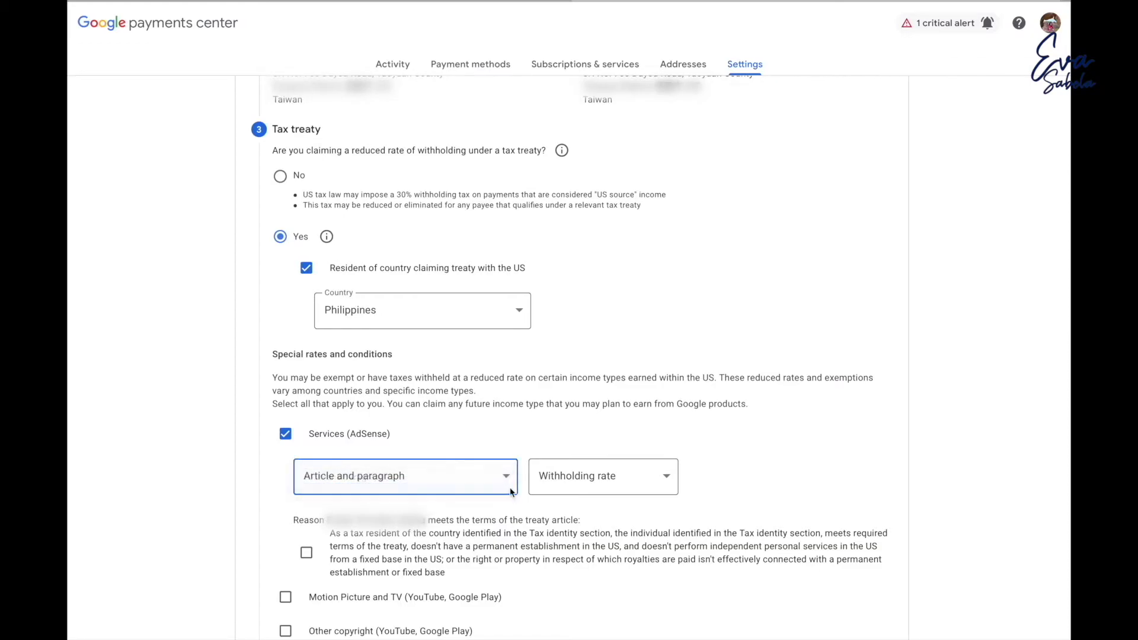
click(668, 485)
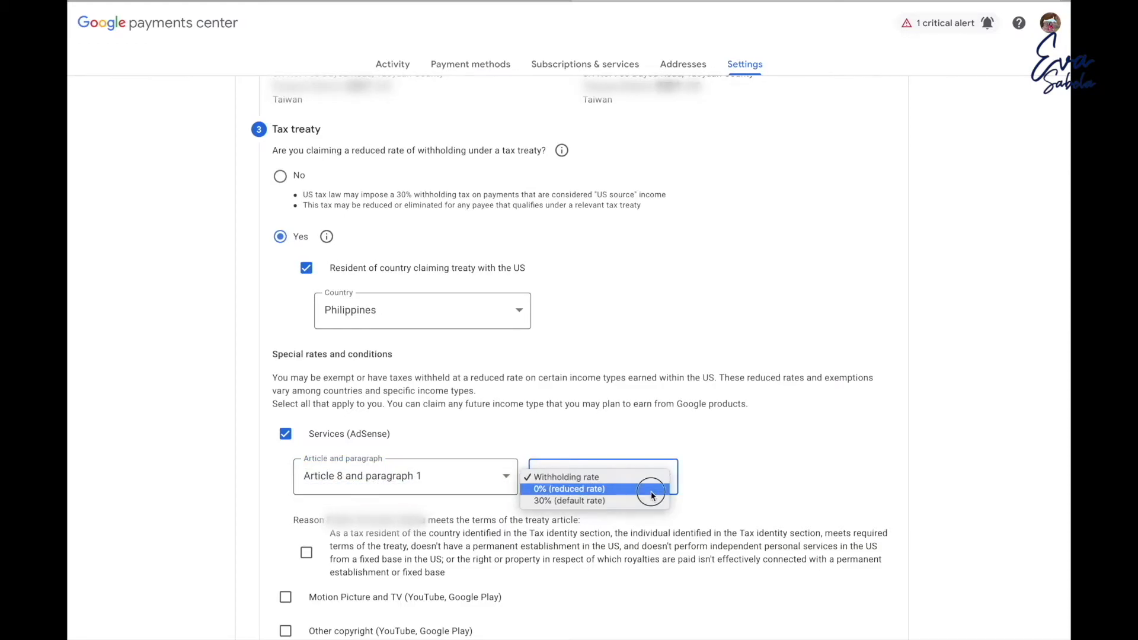
click(652, 491)
click(306, 552)
Claim Motion Picture and TV under Article 13 paragraph 2A at 15%, ticking its reason.
click(285, 597)
scroll(509, 535, down, 2)
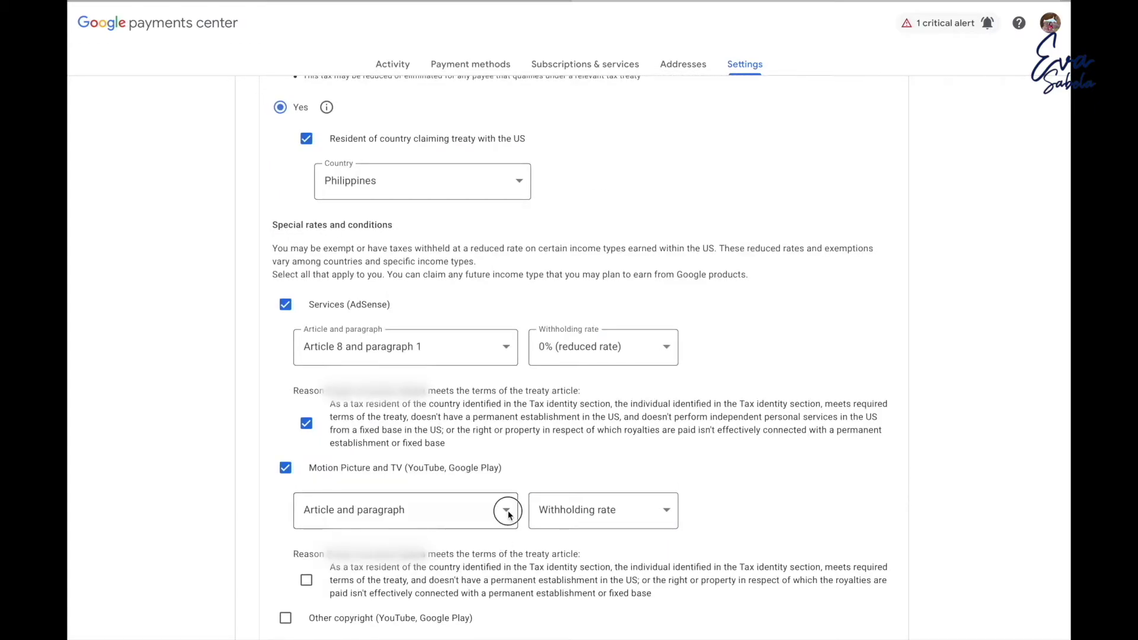
click(506, 511)
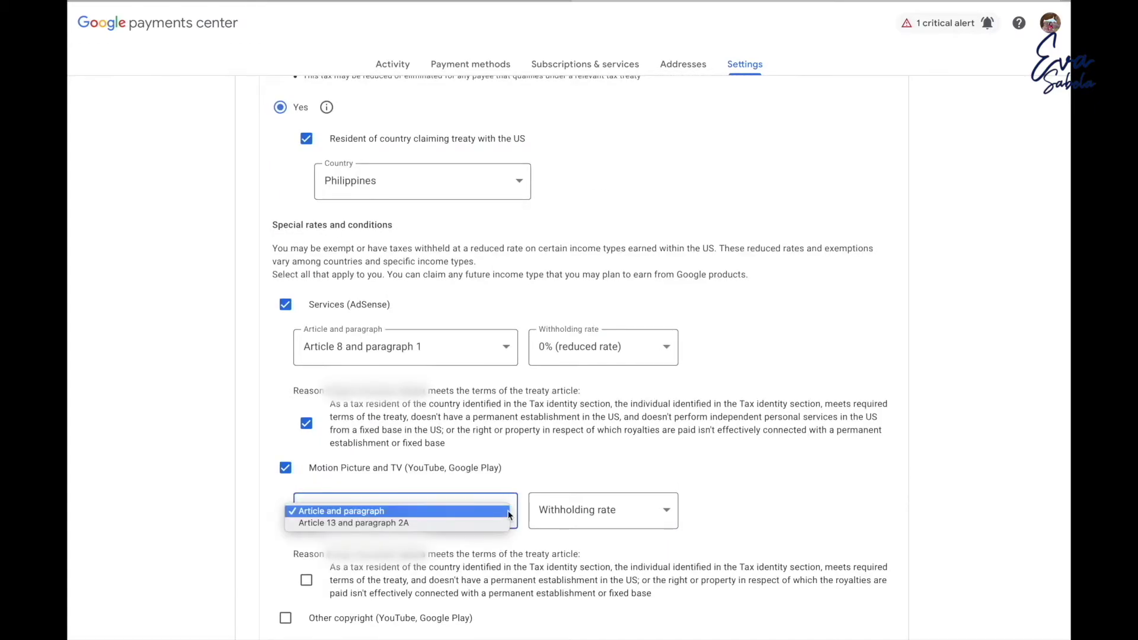
click(475, 522)
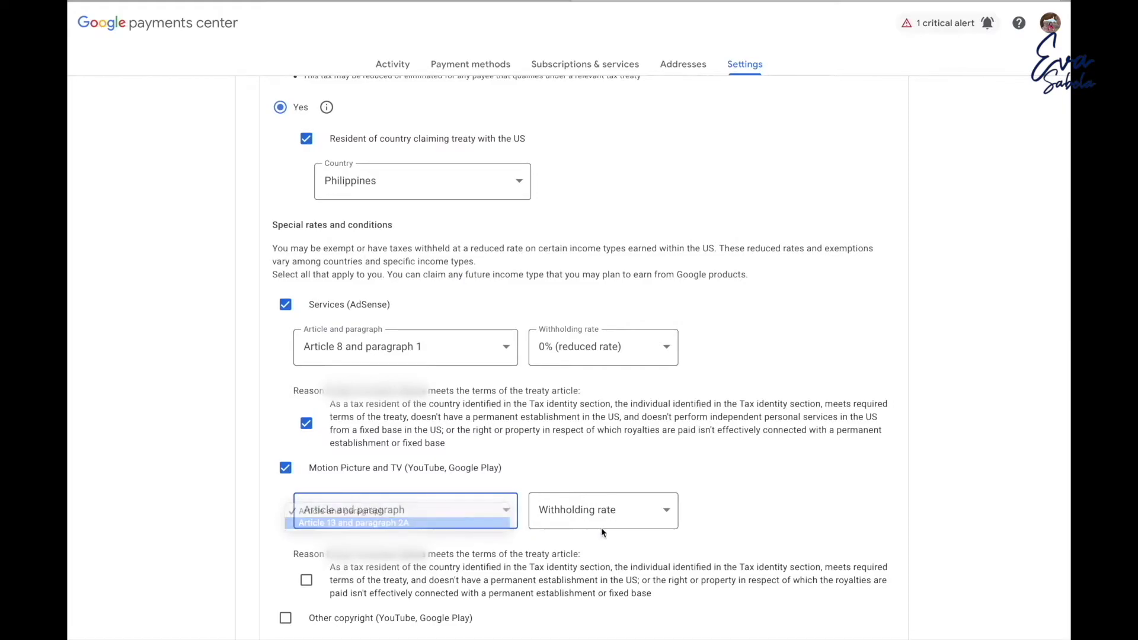
click(671, 520)
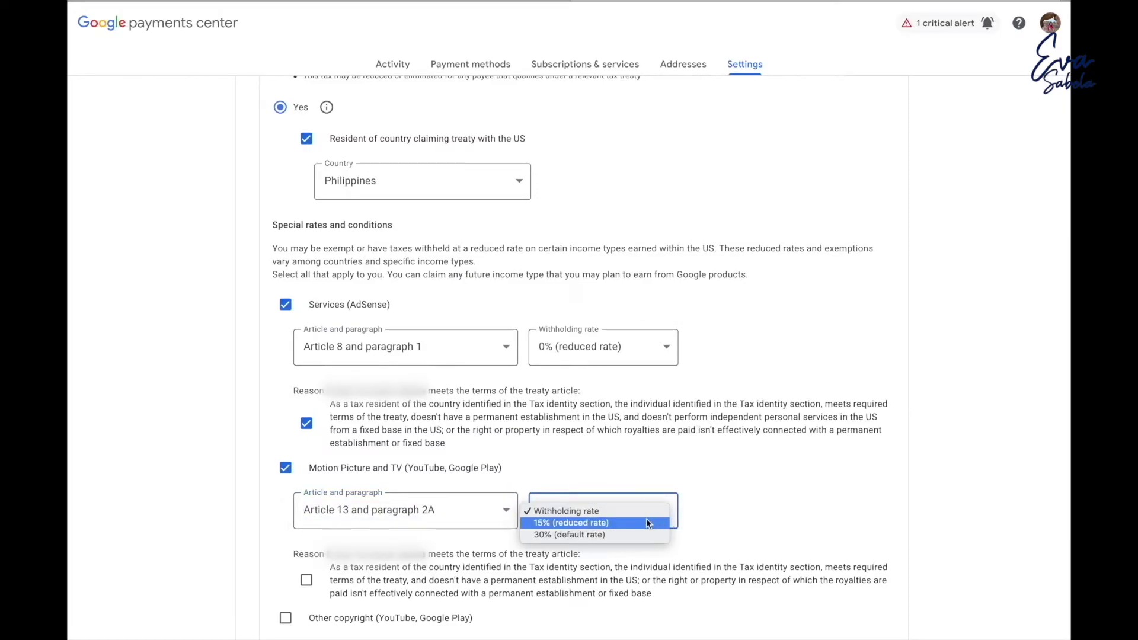
click(646, 521)
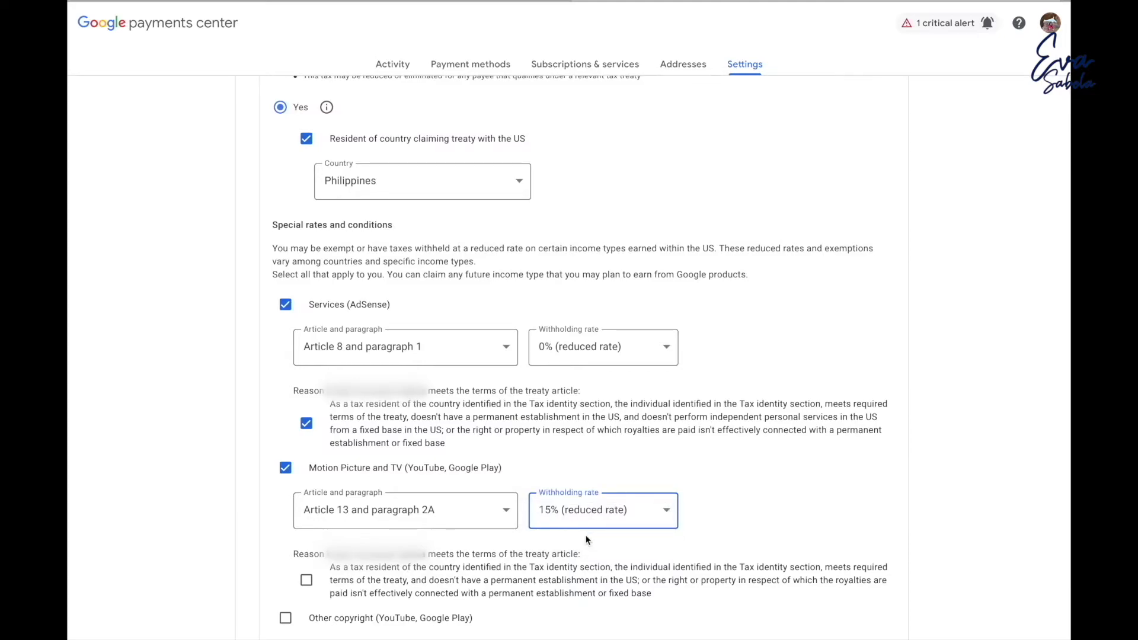
click(306, 579)
Claim Other copyright under Article 13 paragraph 2A at 15%, ticking its reason.
scroll(306, 580, down, 2)
click(285, 488)
click(505, 535)
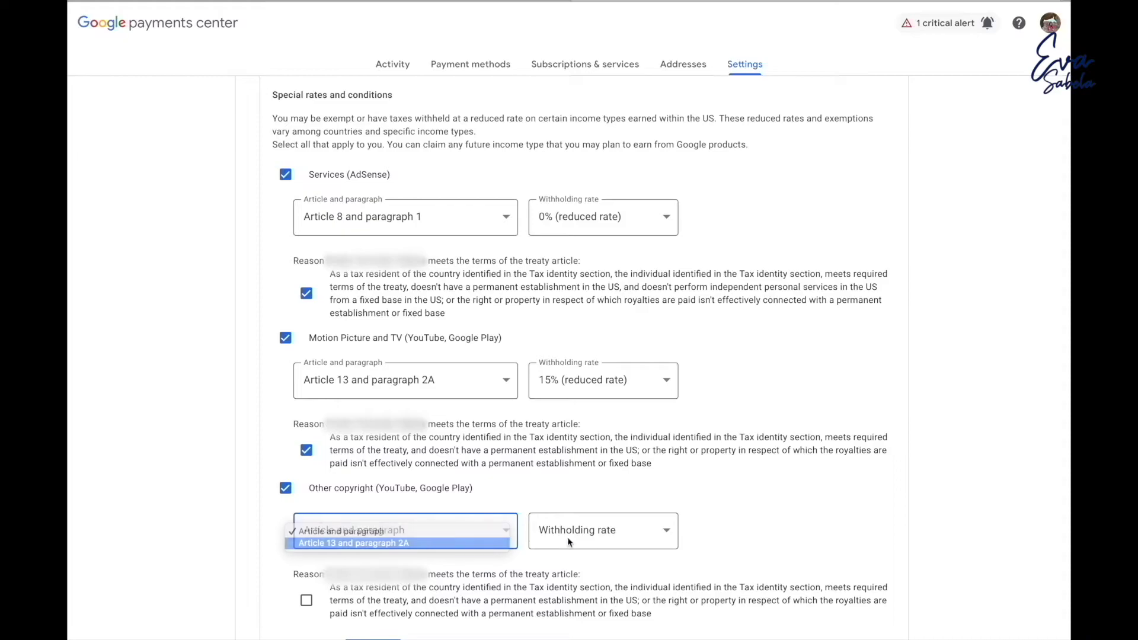
click(474, 543)
click(667, 536)
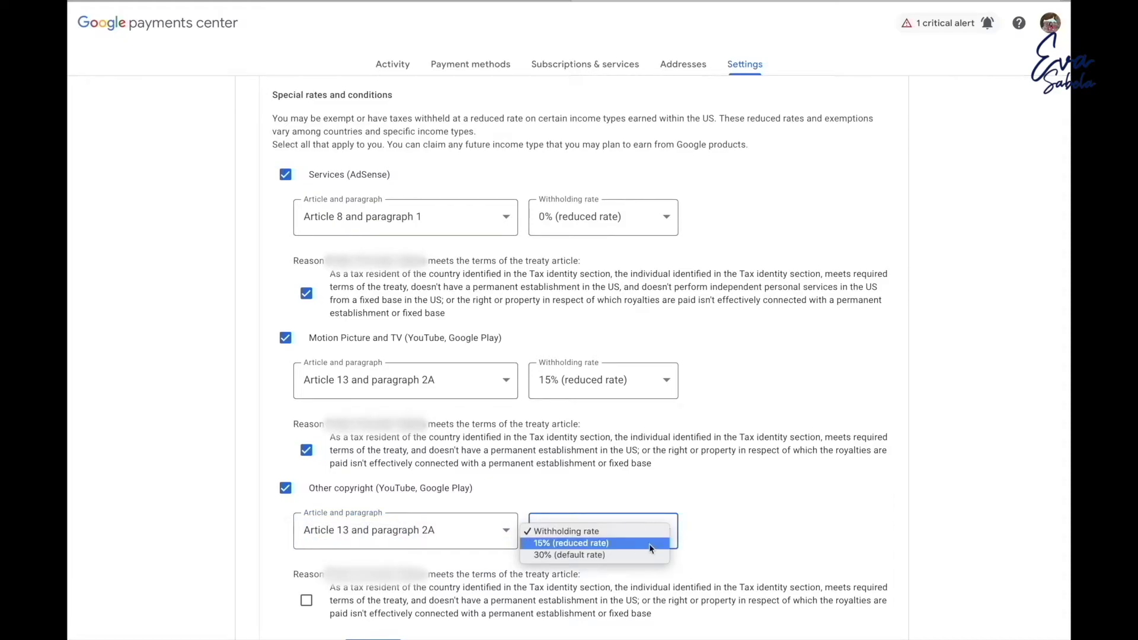
click(570, 543)
scroll(311, 503, down, 2)
click(308, 498)
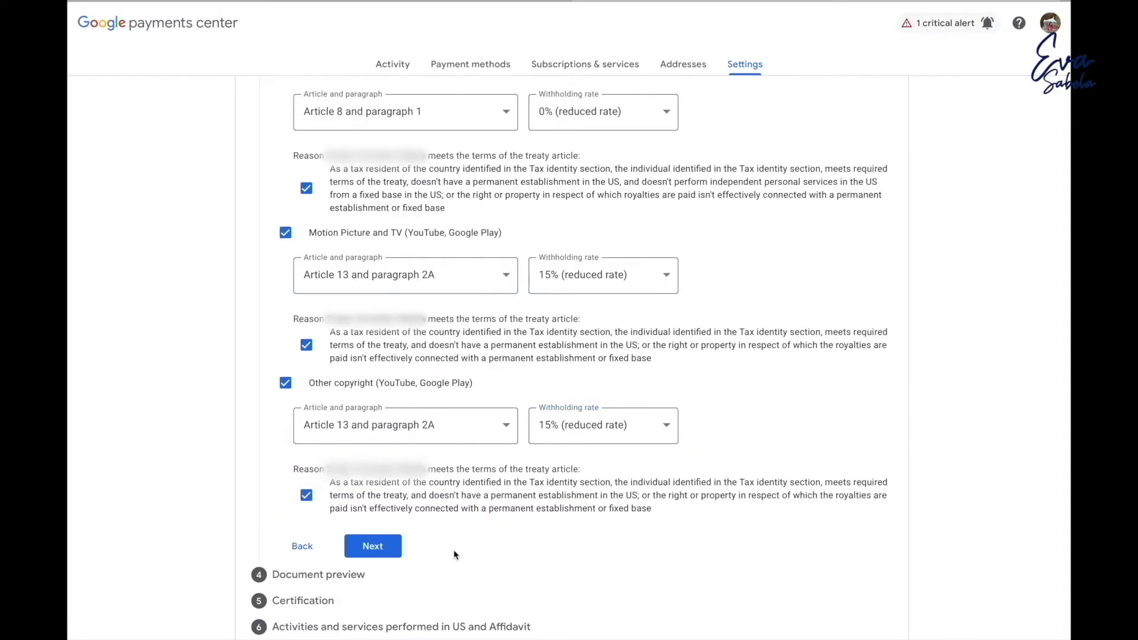
Preview the Services W-8BEN form and confirm the four generated documents are correct.
click(383, 555)
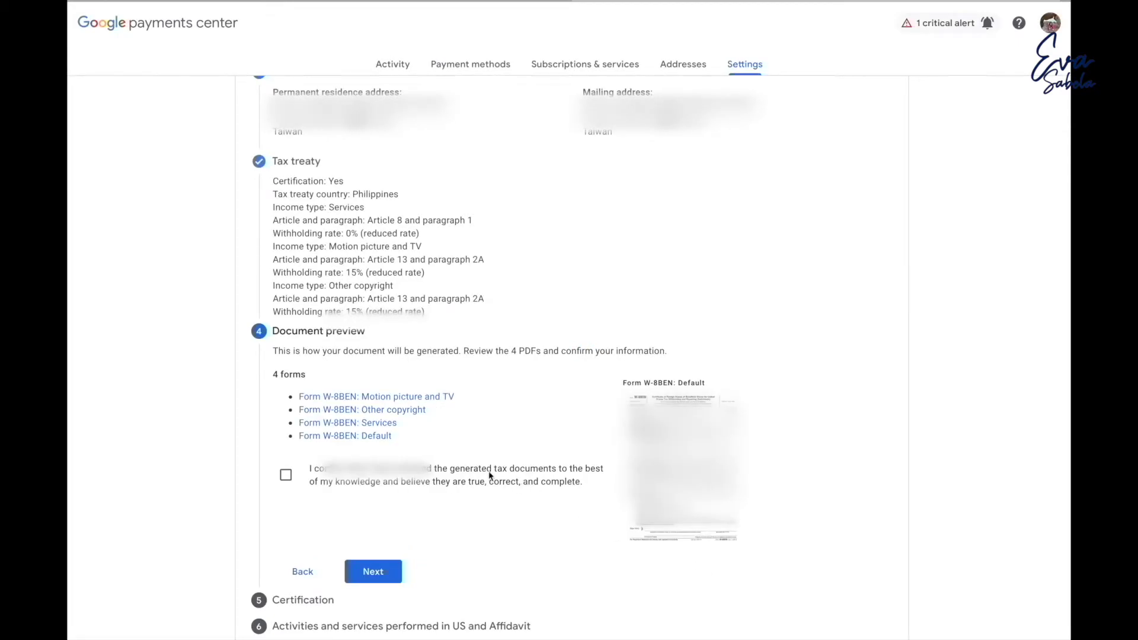
click(386, 424)
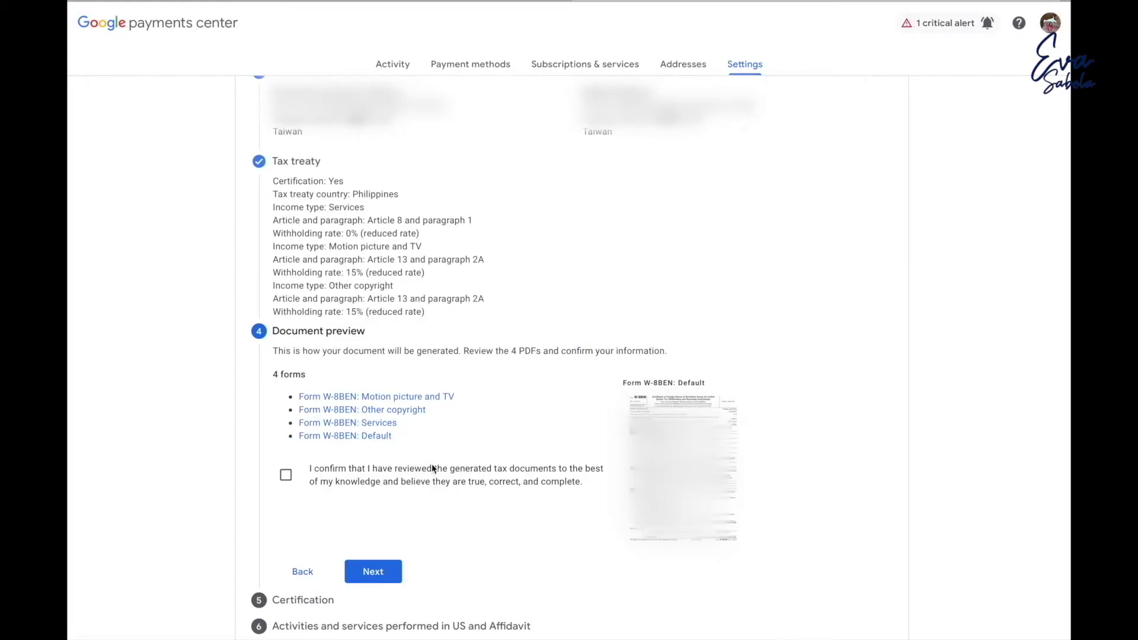
click(288, 481)
scroll(512, 531, down, 1)
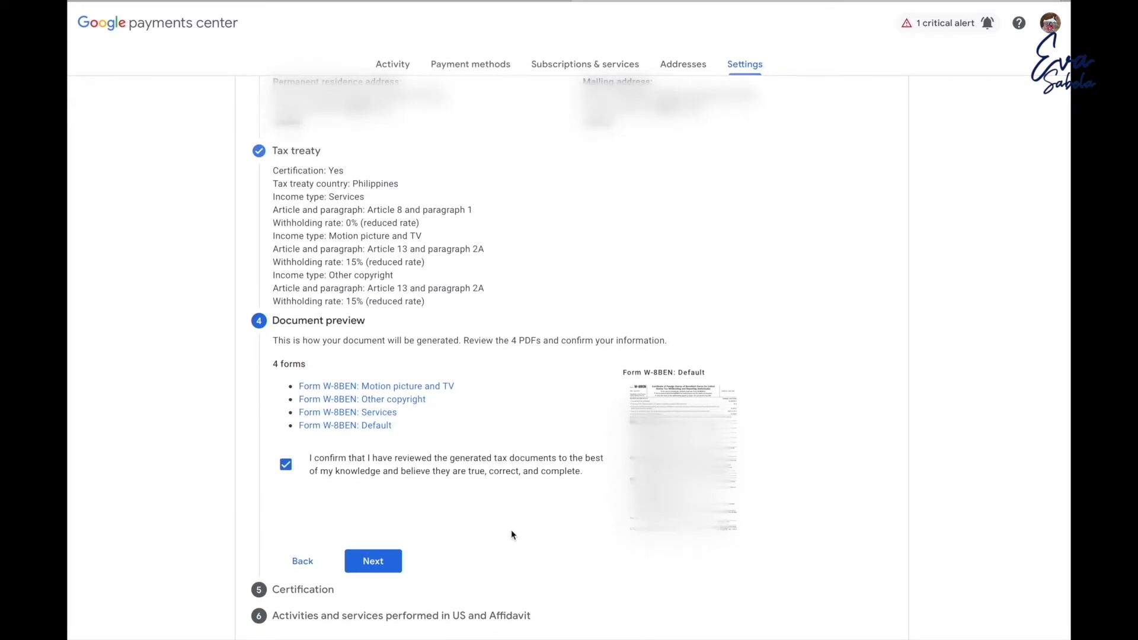
click(389, 567)
Sign with the full legal name and answer Yes to signing on your own behalf.
click(554, 543)
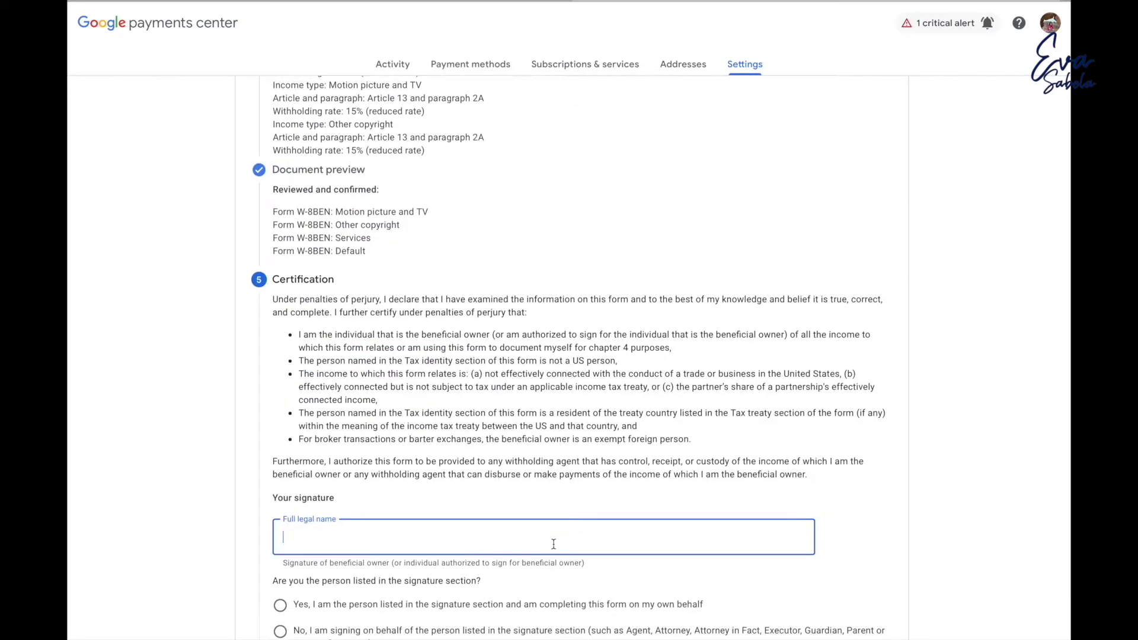
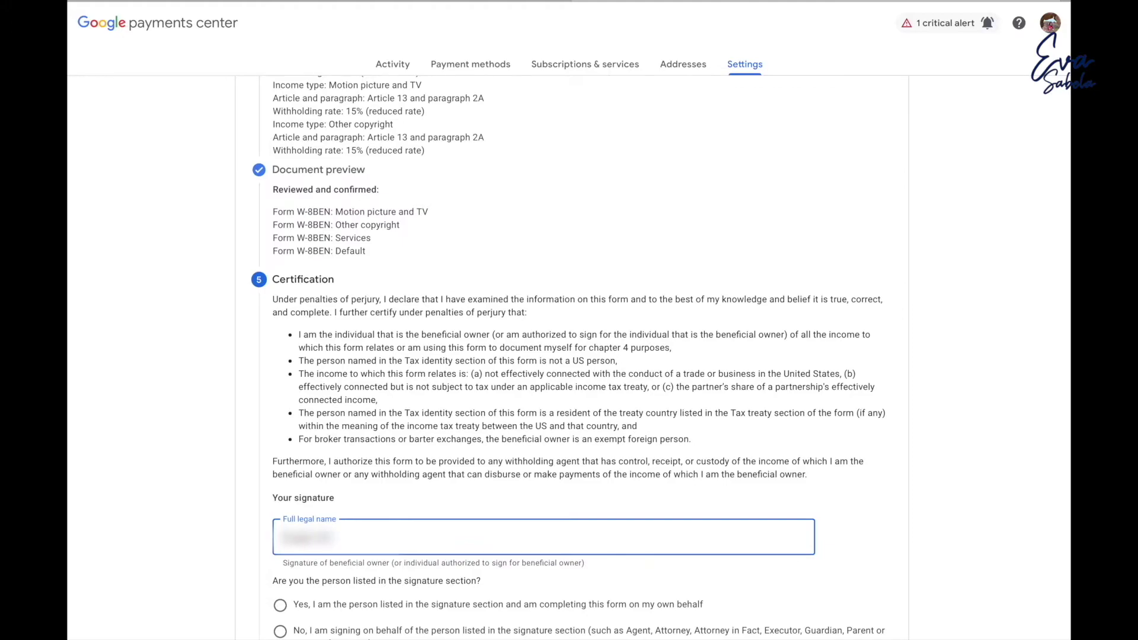
text(ova)
text(Sabola)
scroll(257, 502, down, 2)
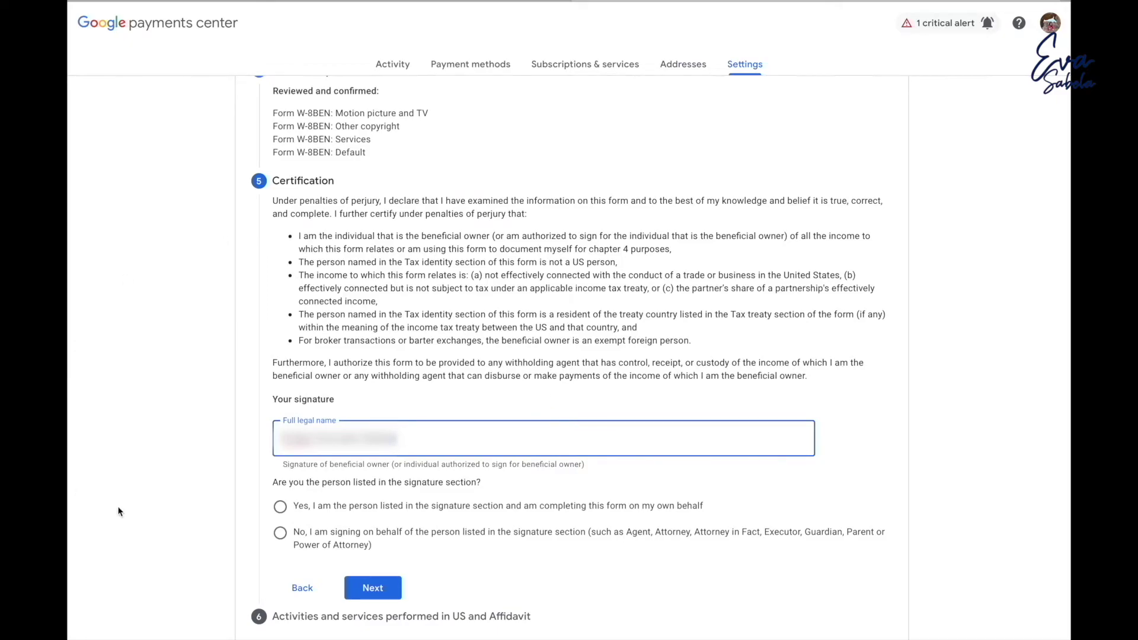
click(280, 508)
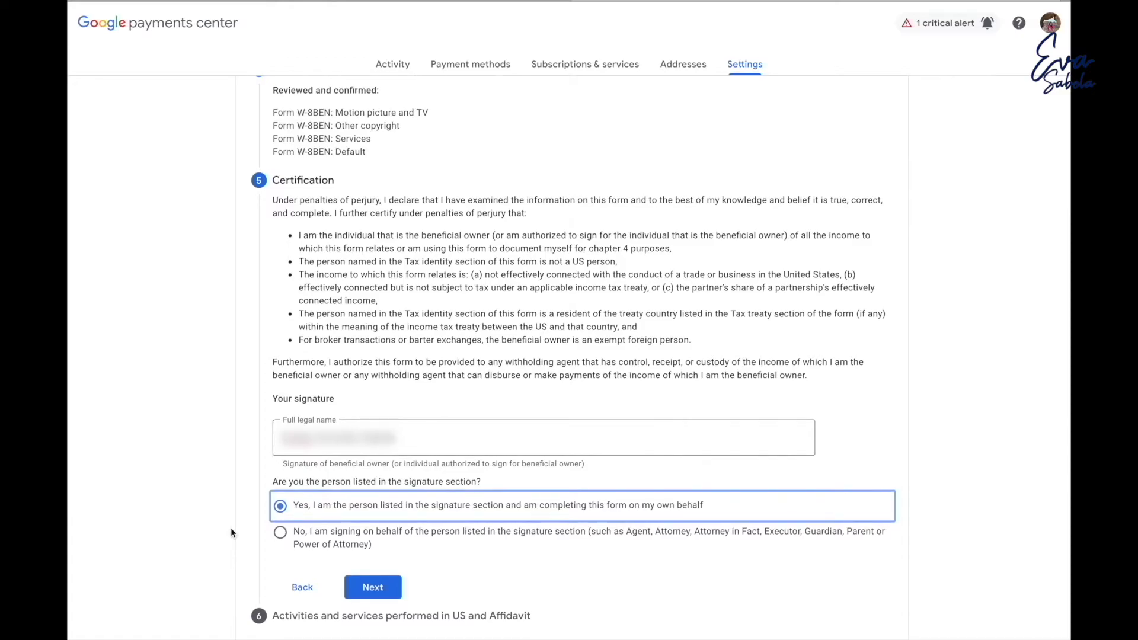
click(353, 588)
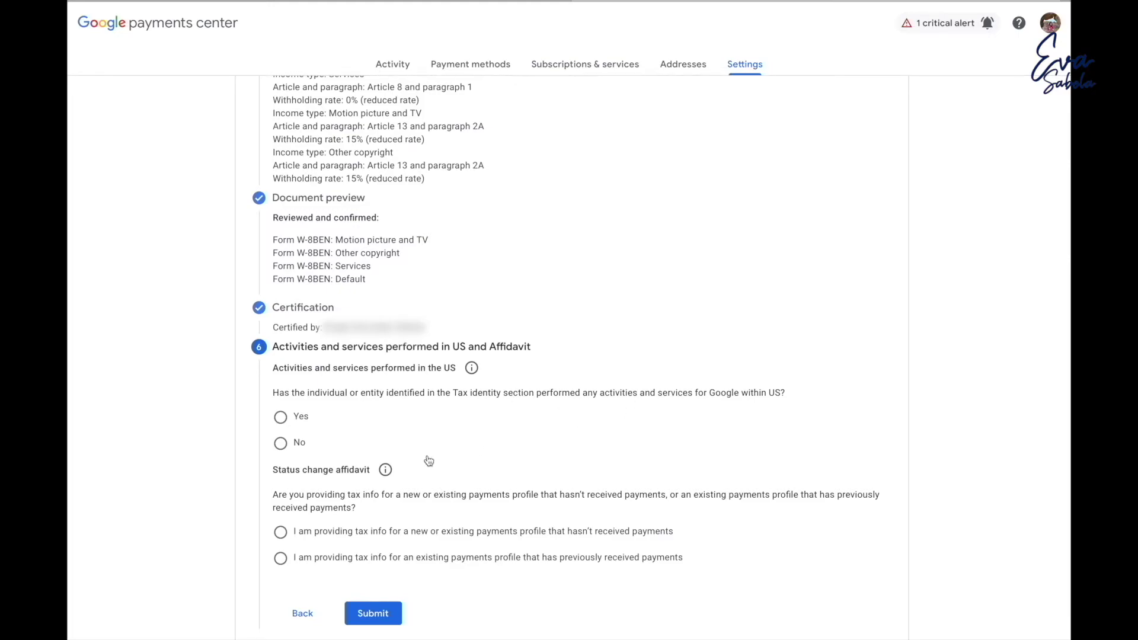
Answer No to US services, certify work outside the US, pick the no-payments-yet affidavit, and submit.
click(279, 452)
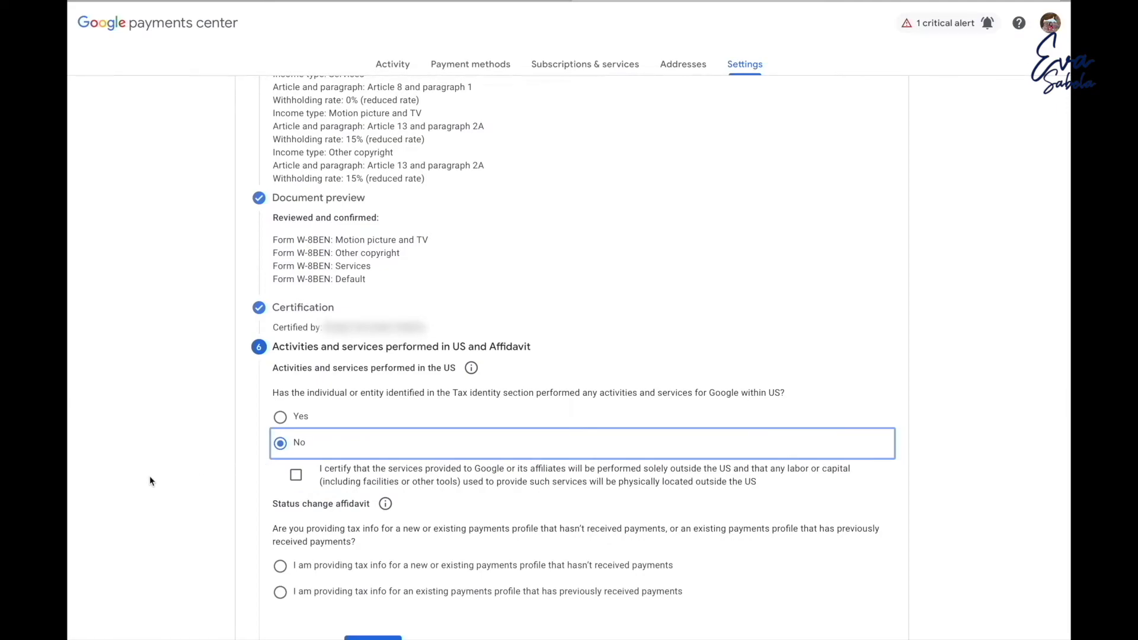
click(291, 480)
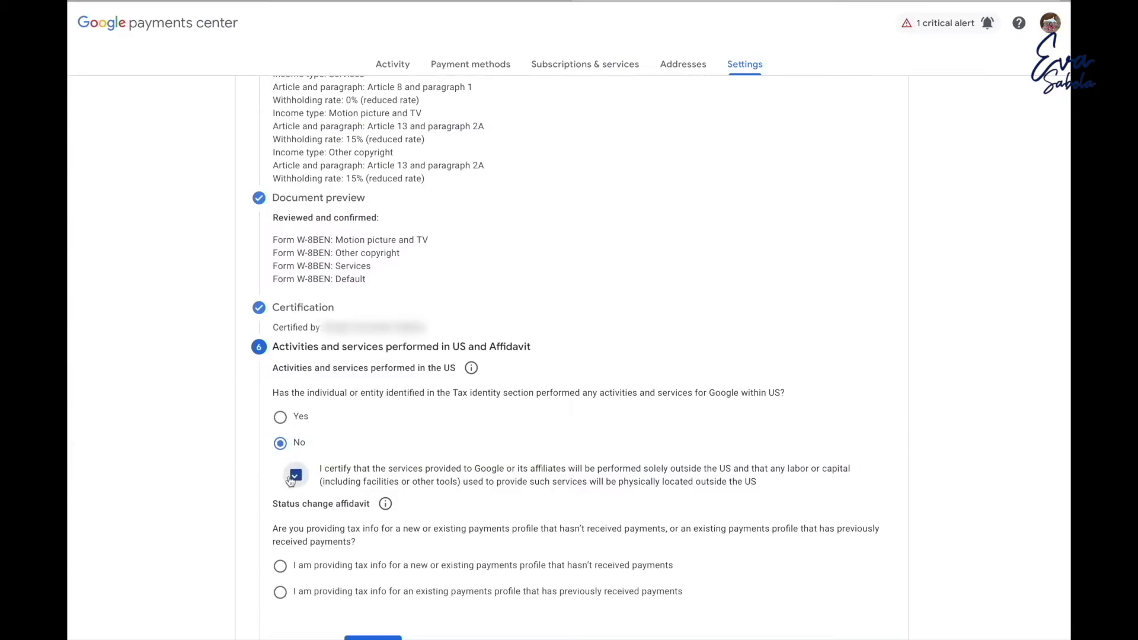
scroll(243, 481, down, 1)
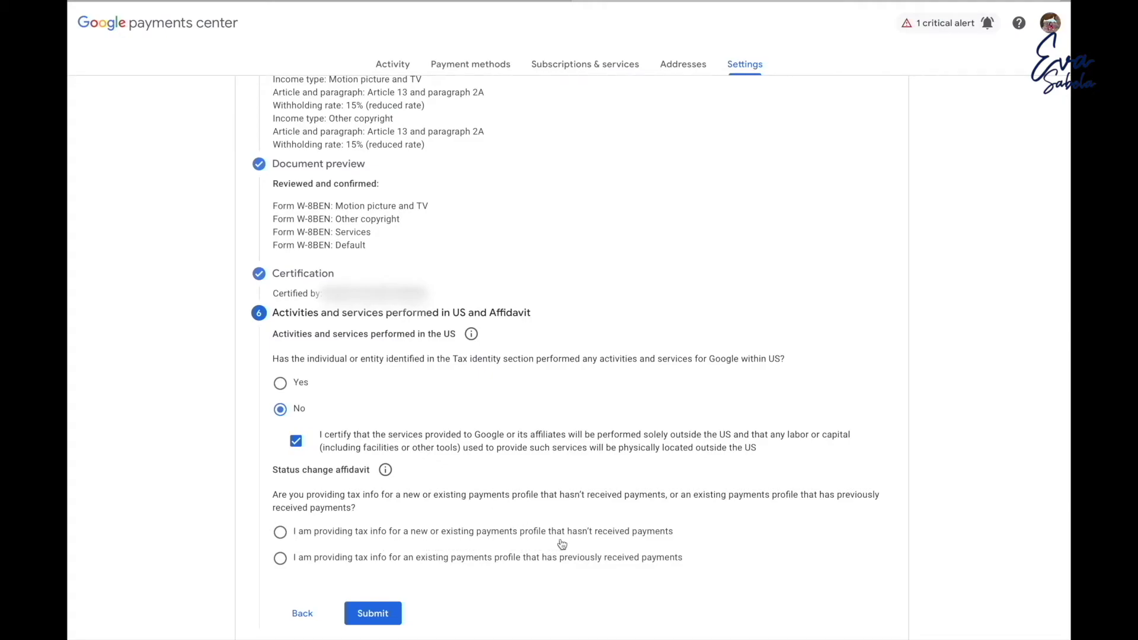
click(281, 535)
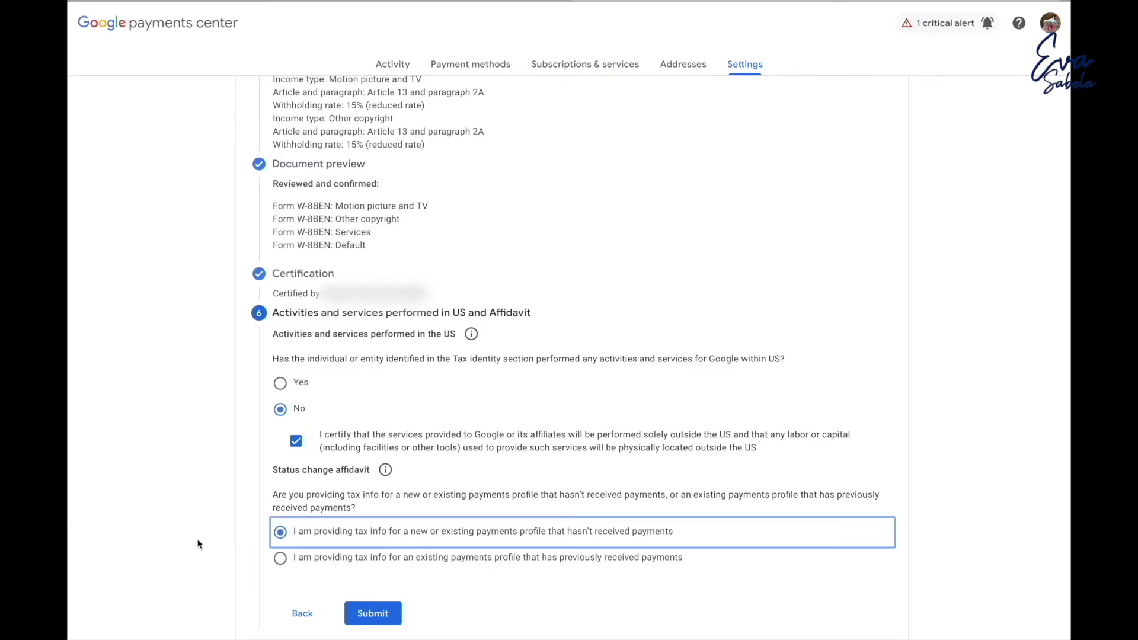
click(391, 617)
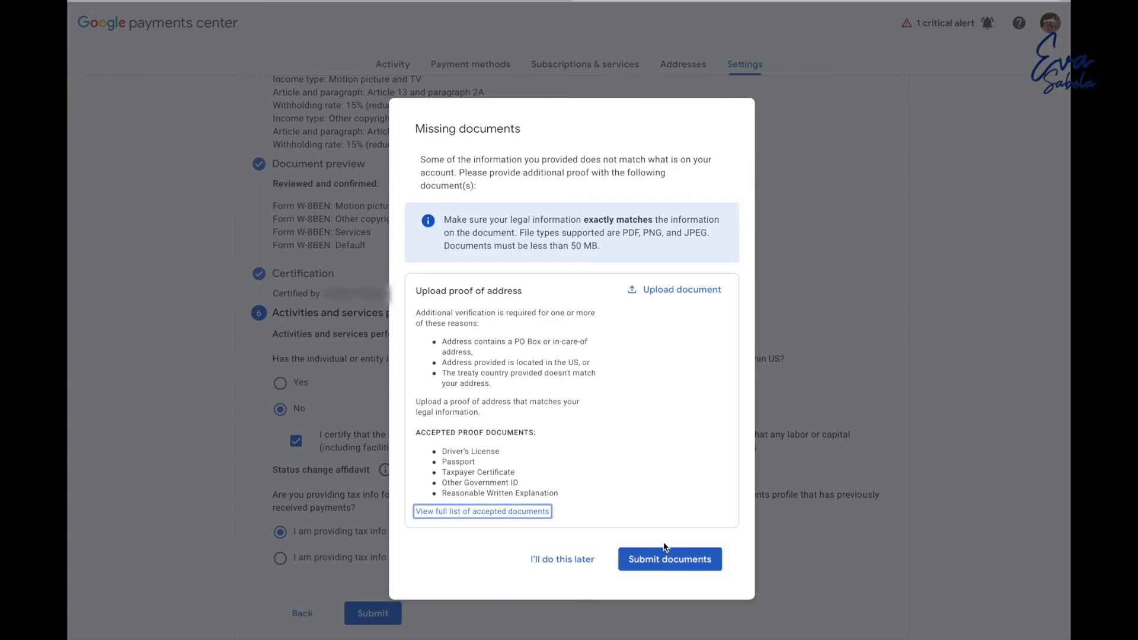
Upload a JPG proof of address, submit it for verification, and acknowledge the confirmation.
click(646, 291)
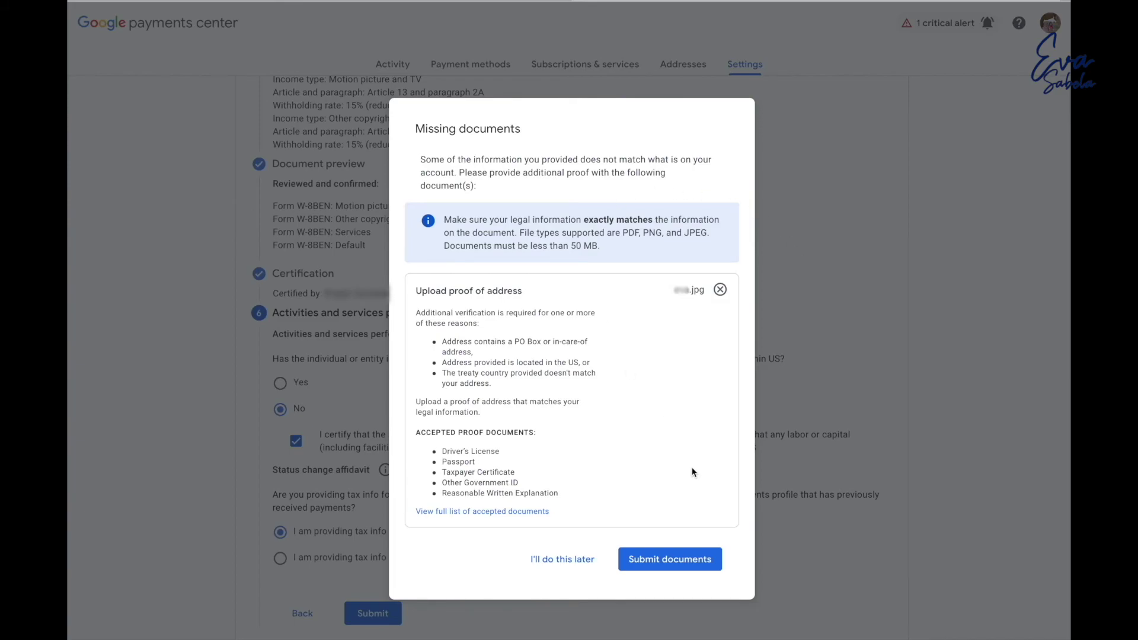
click(690, 568)
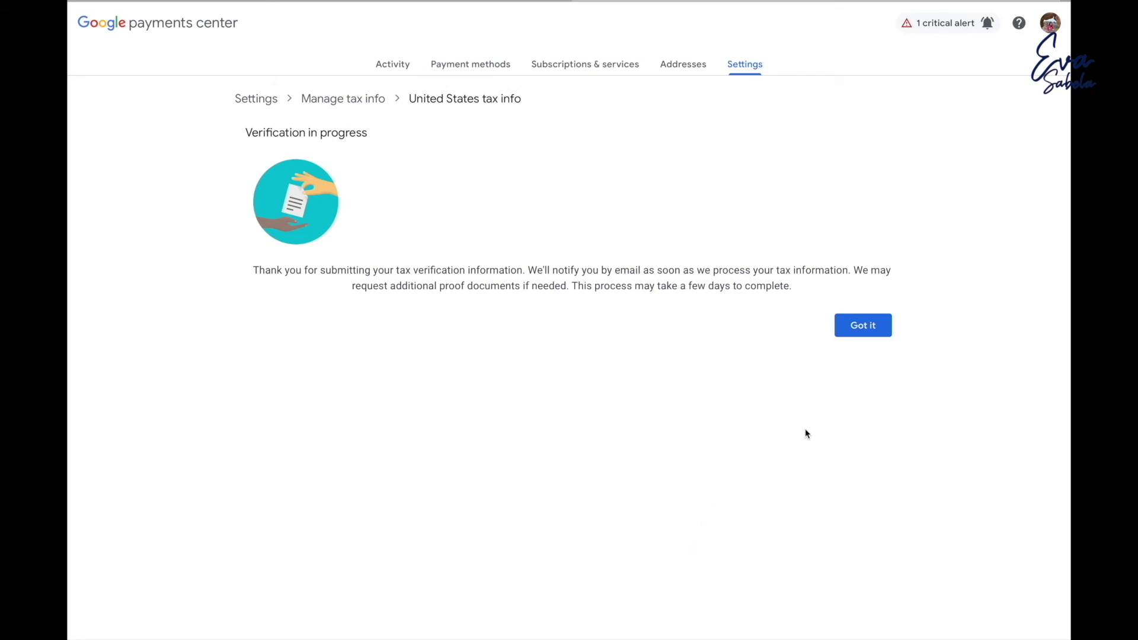
click(865, 329)
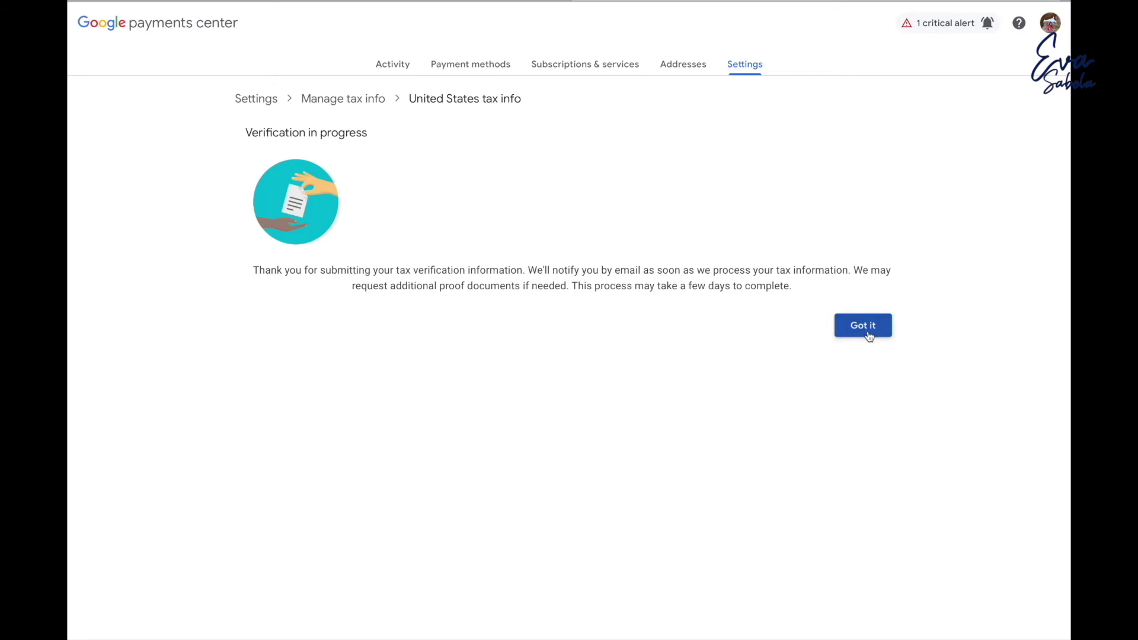